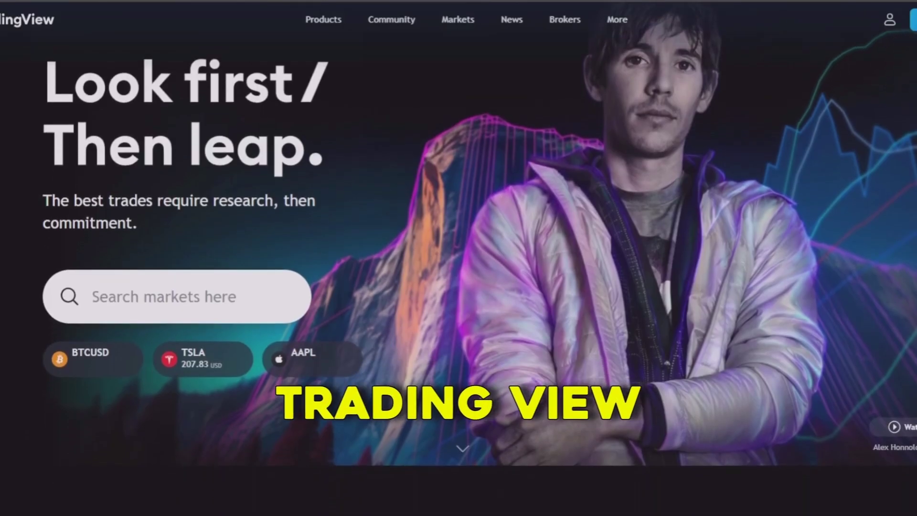
- Follow the YouTube description's TradingView affiliate link offering $30 on a new account
scroll(459, 258, down, 5)
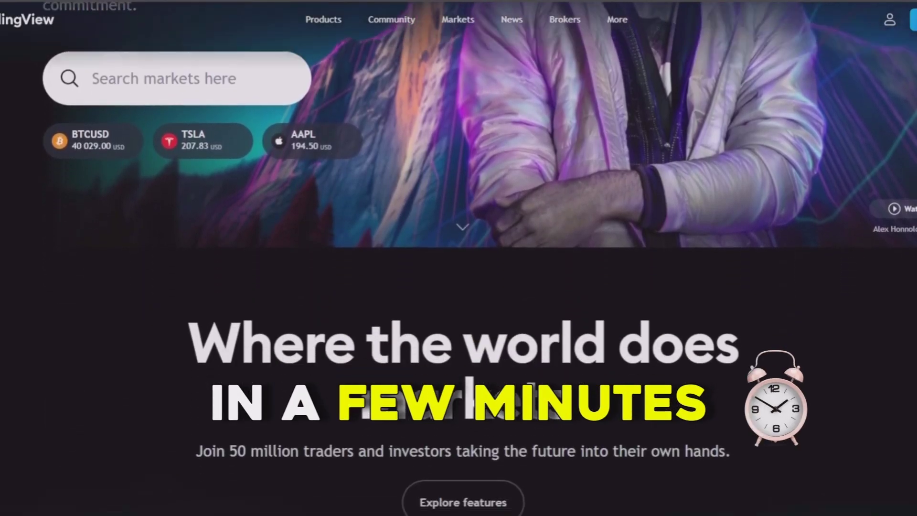
scroll(459, 257, down, 9)
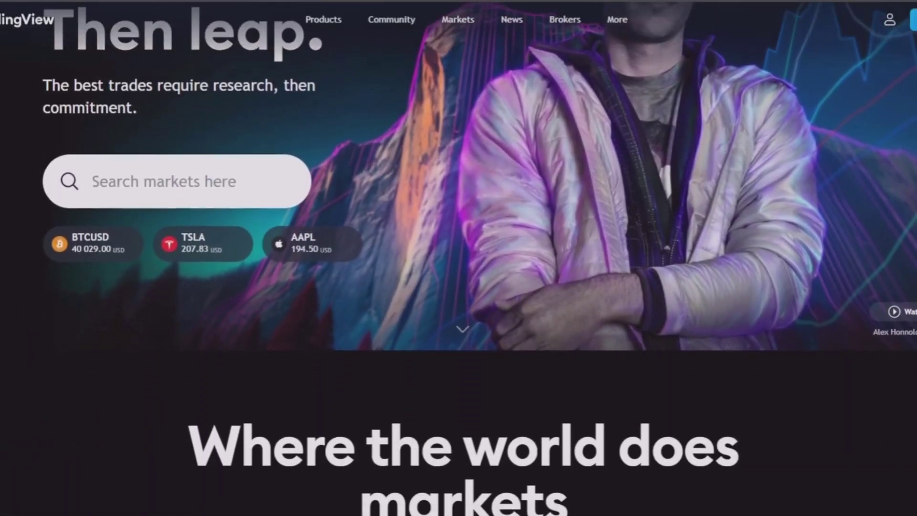
scroll(458, 258, down, 6)
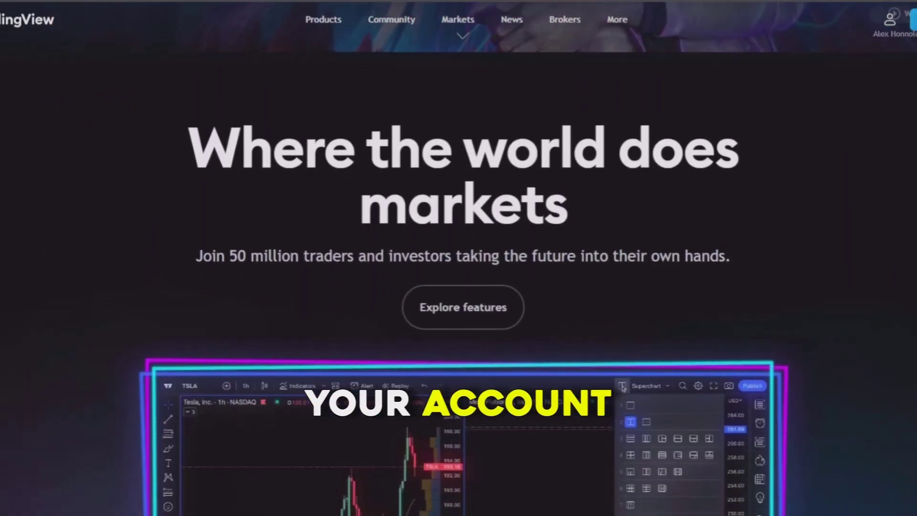
scroll(458, 258, down, 3)
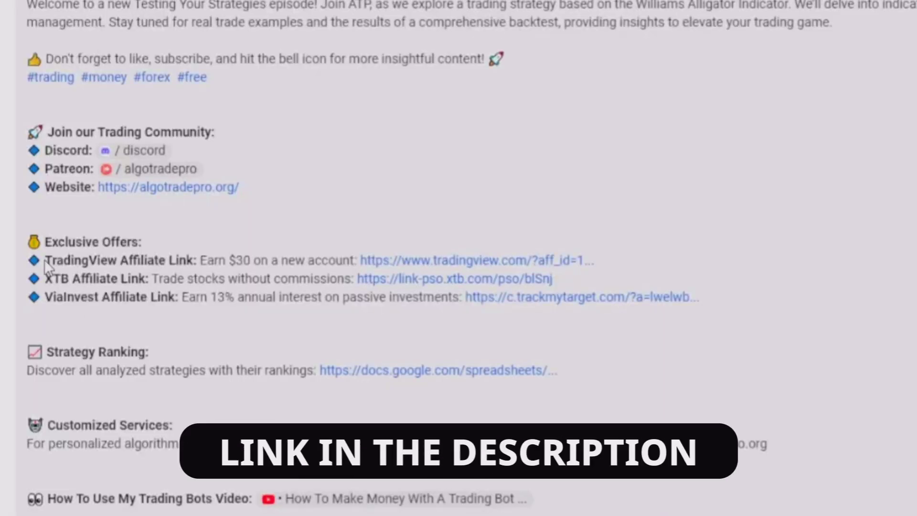
drag(49, 260, 353, 262)
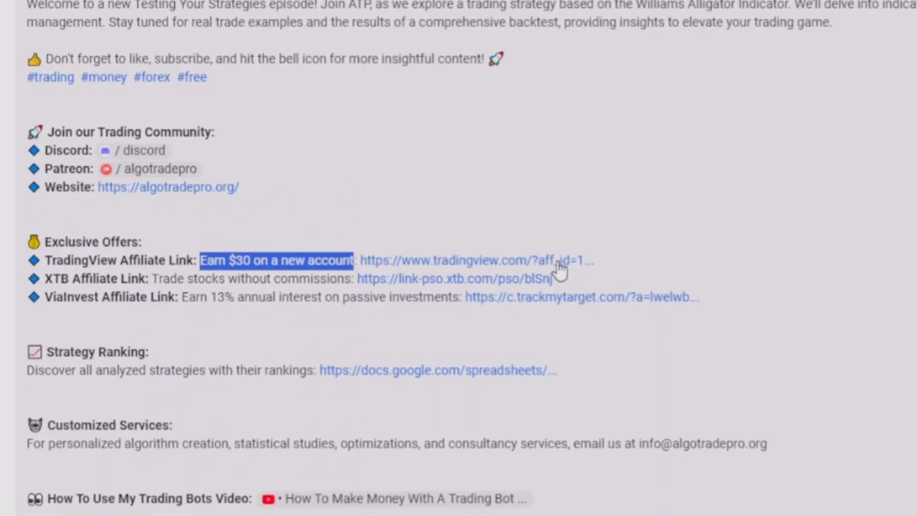
click(455, 260)
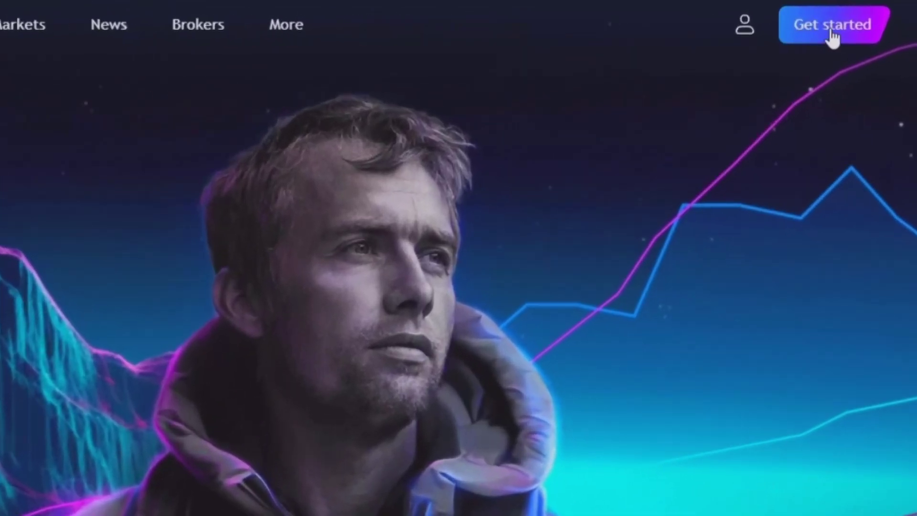
- Create a free $0-plan TradingView account with a username, accepting the Terms and Privacy Policy
click(825, 28)
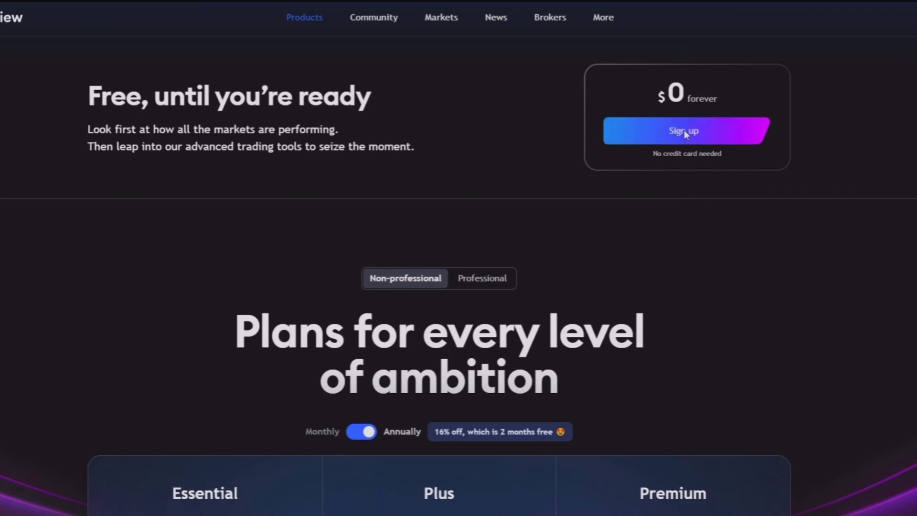
click(680, 132)
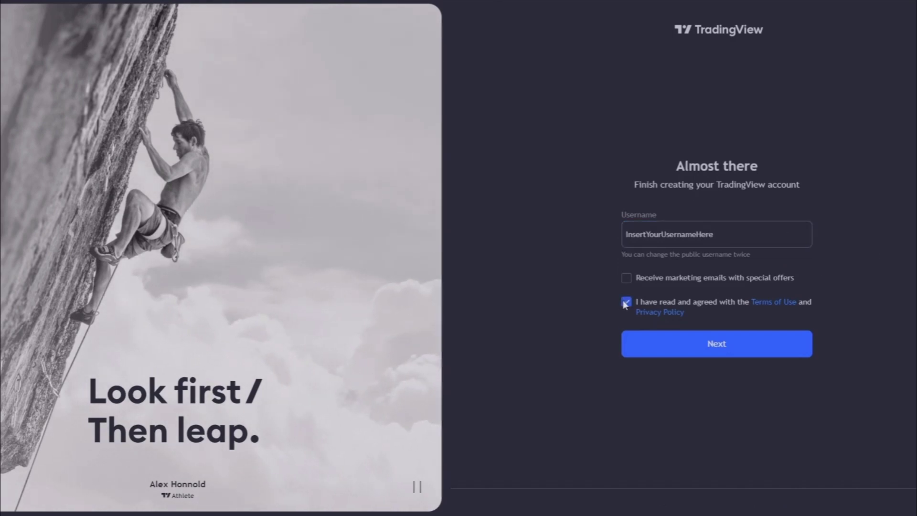
click(722, 343)
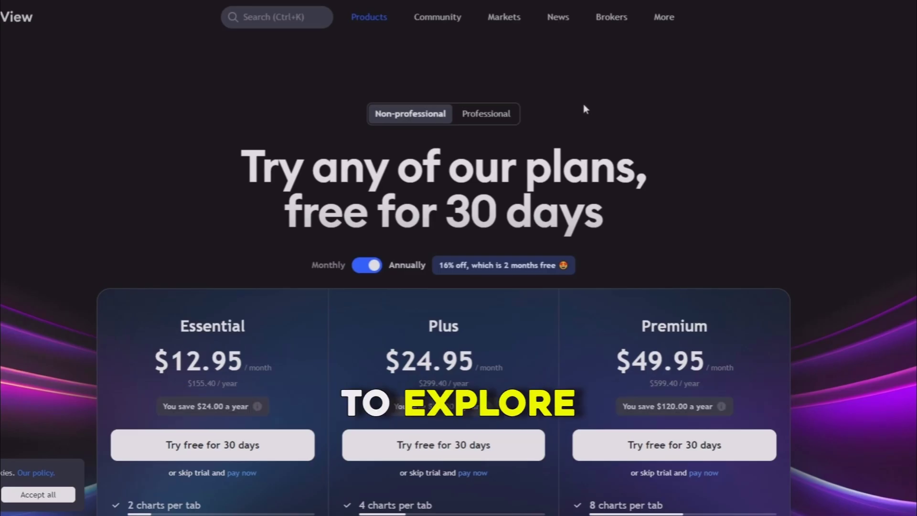
scroll(615, 110, down, 1)
scroll(615, 110, down, 4)
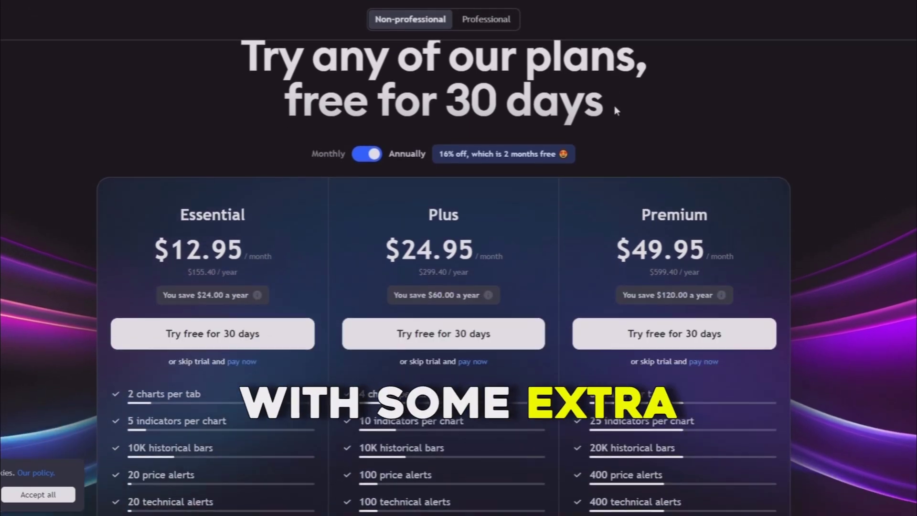
scroll(614, 110, down, 4)
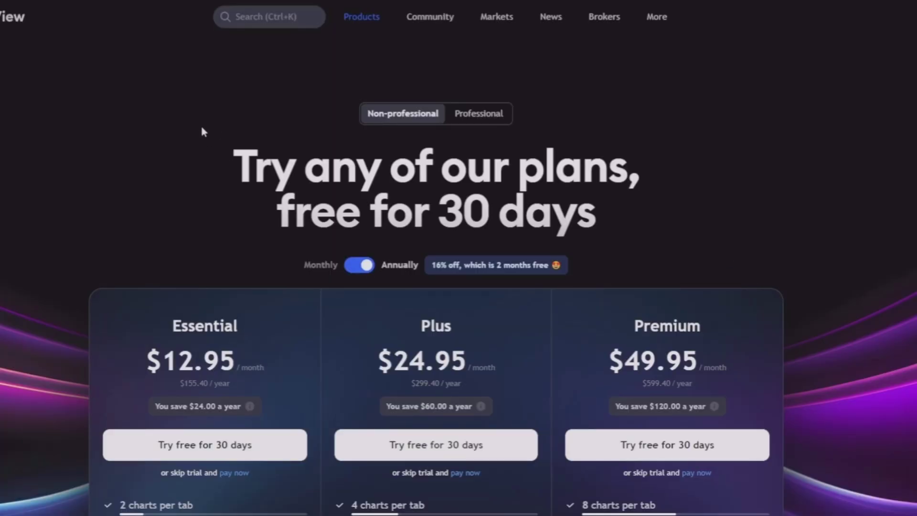
drag(240, 166, 534, 202)
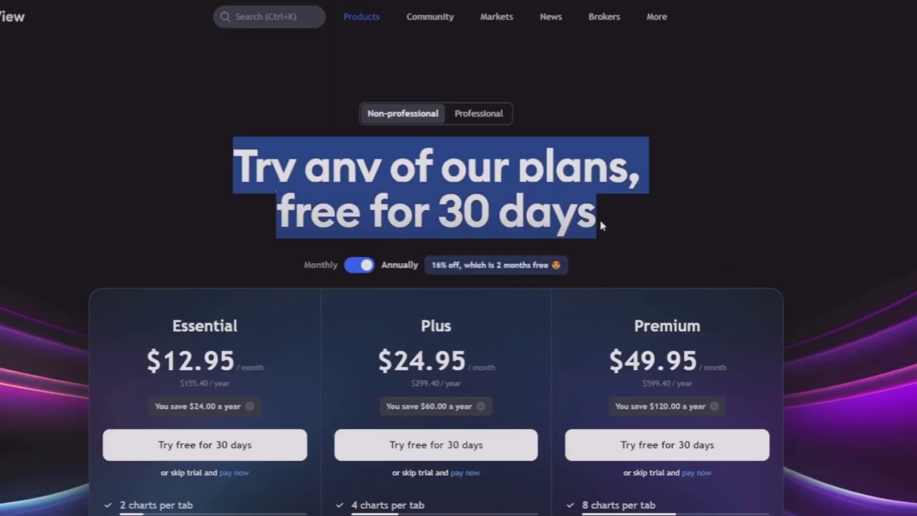
click(636, 212)
scroll(418, 204, down, 3)
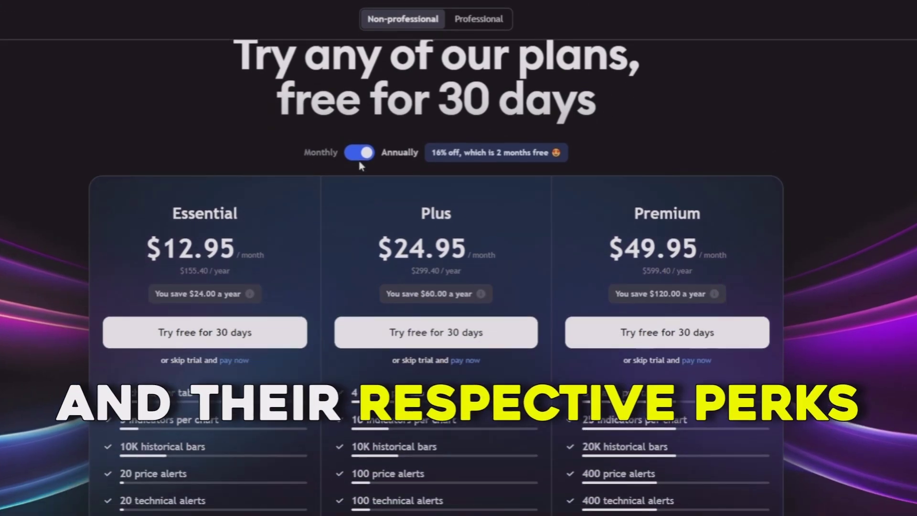
click(362, 158)
click(356, 155)
scroll(358, 158, down, 4)
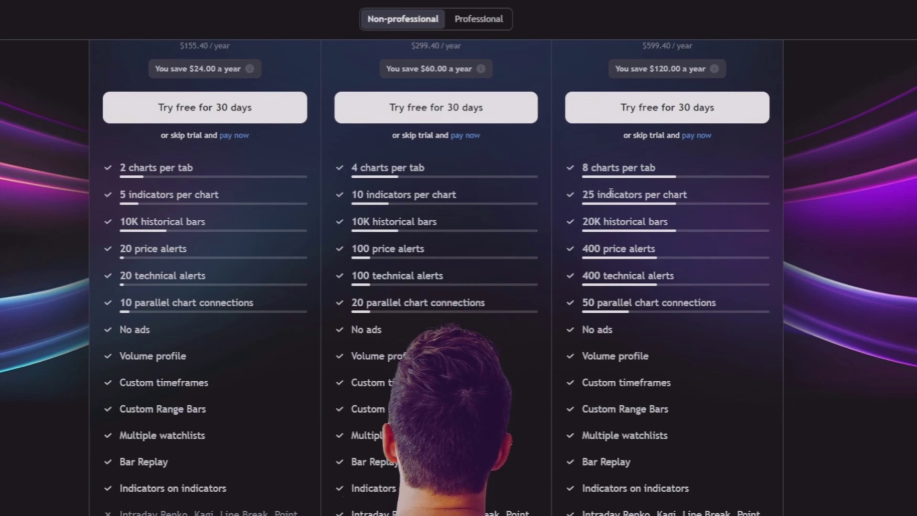
scroll(563, 230, down, 10)
scroll(437, 335, up, 10)
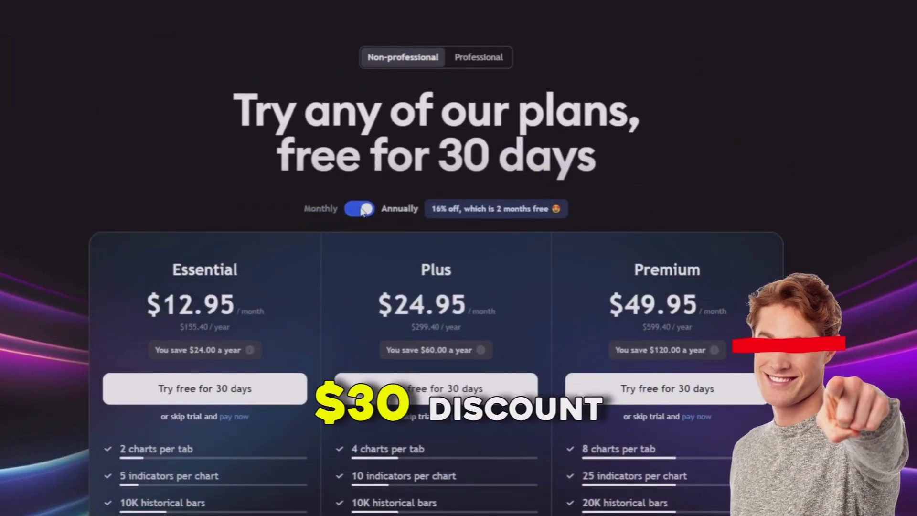
click(357, 209)
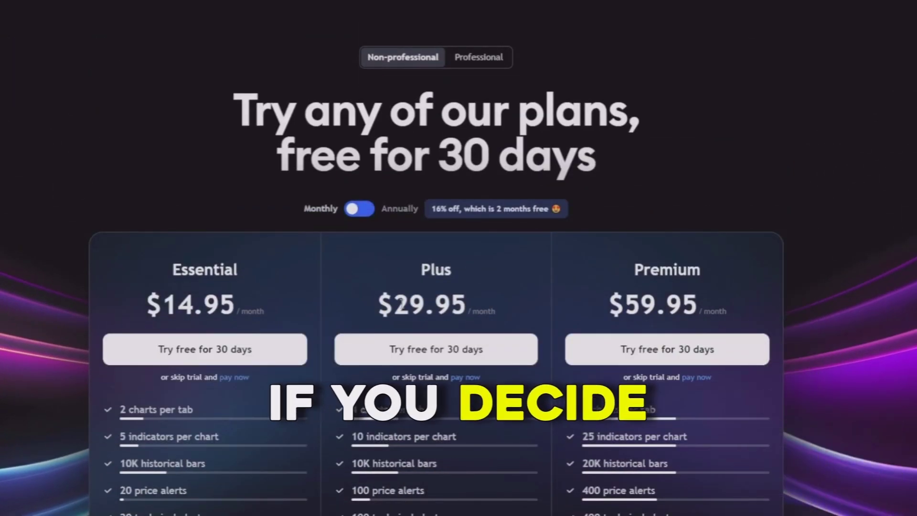
click(359, 210)
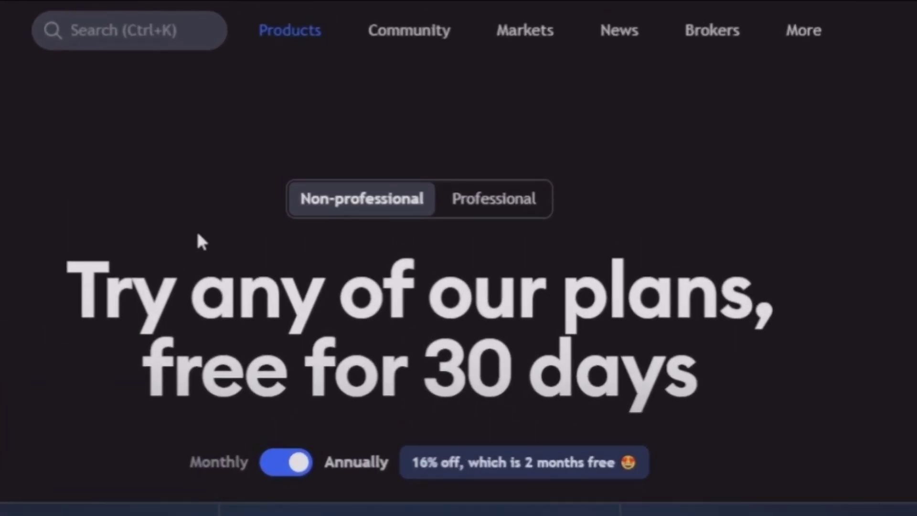
- Browse the Community, Markets, News, Brokers and More menus, ending on the Products list
mouse_move(802, 42)
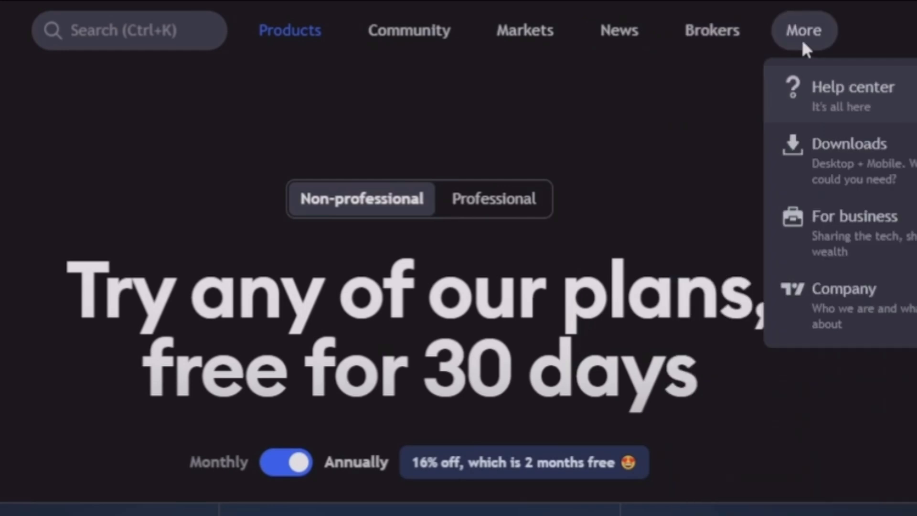
mouse_move(409, 30)
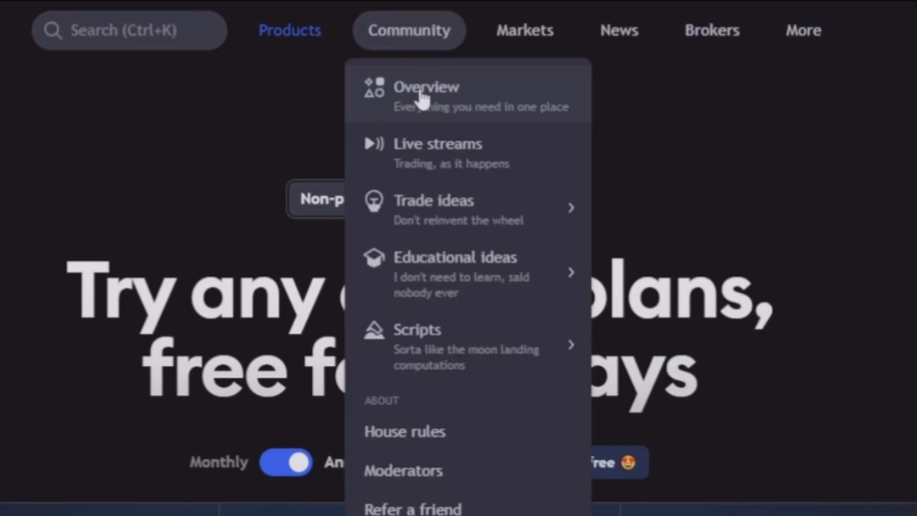
mouse_move(448, 214)
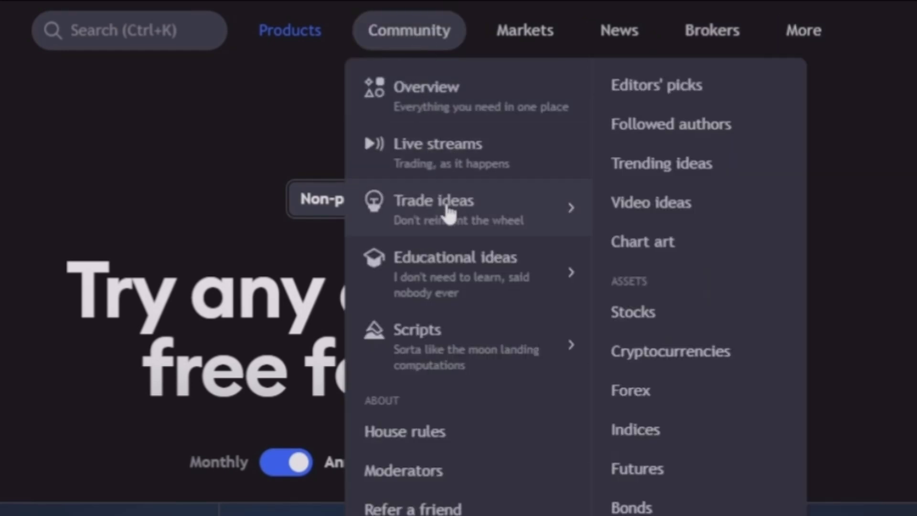
mouse_move(529, 272)
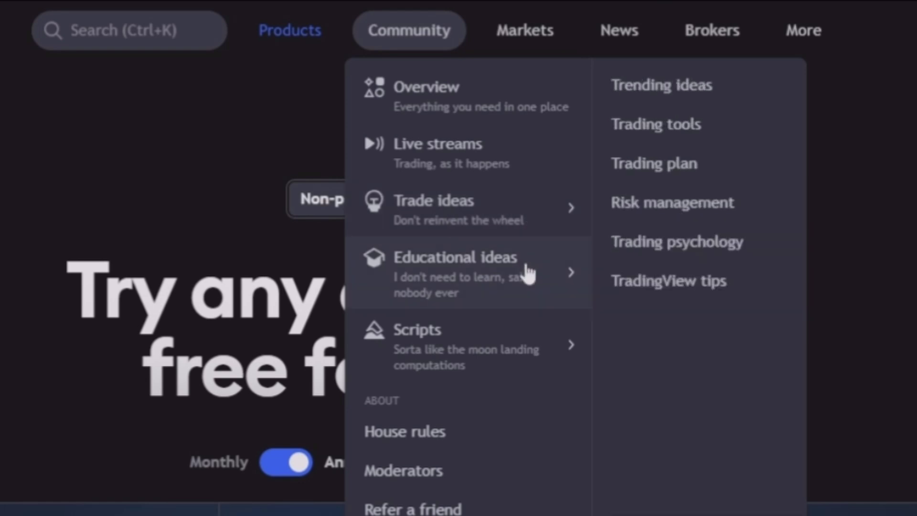
mouse_move(527, 353)
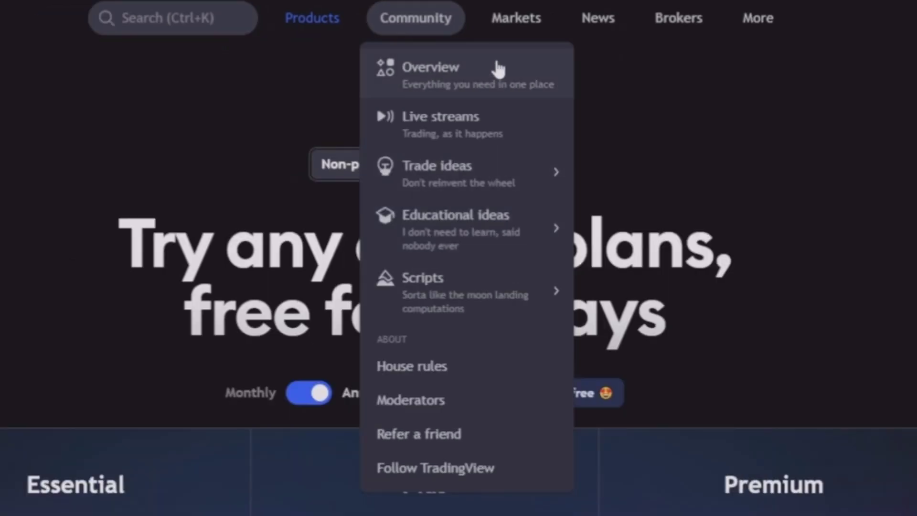
mouse_move(528, 43)
mouse_move(565, 154)
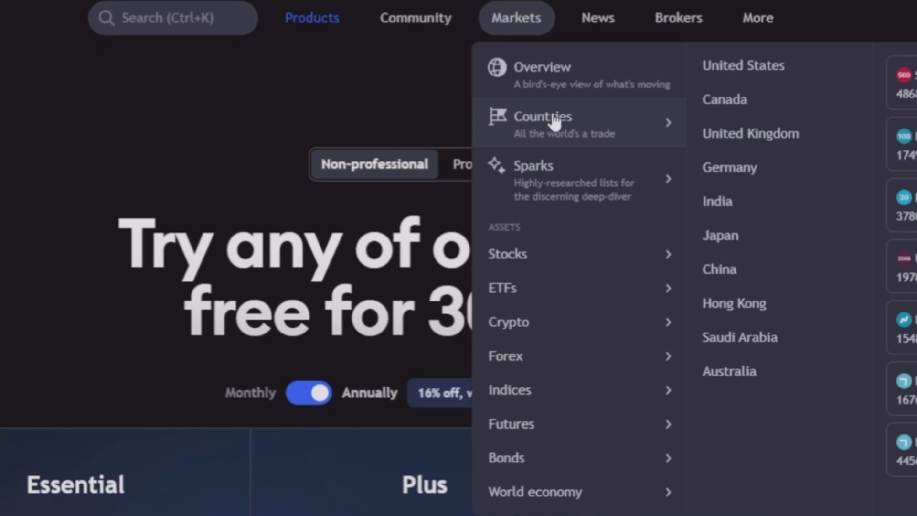
mouse_move(564, 190)
mouse_move(567, 257)
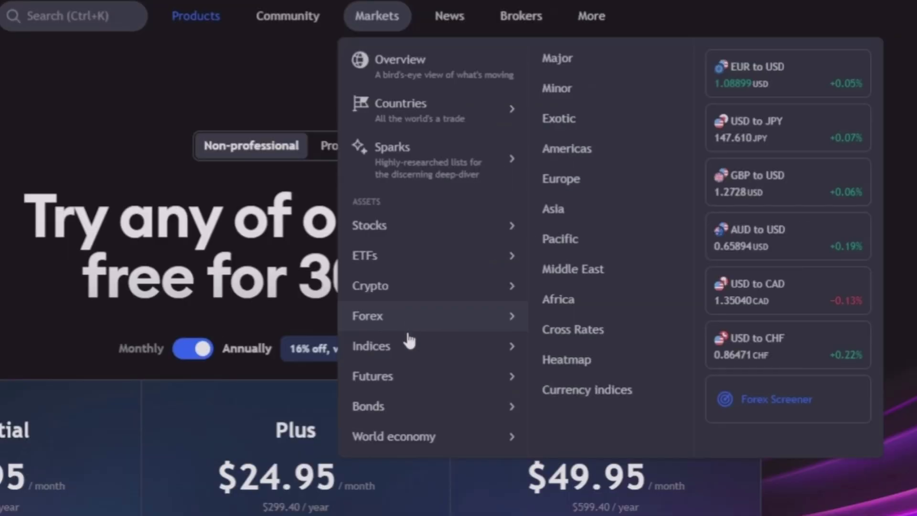
mouse_move(449, 30)
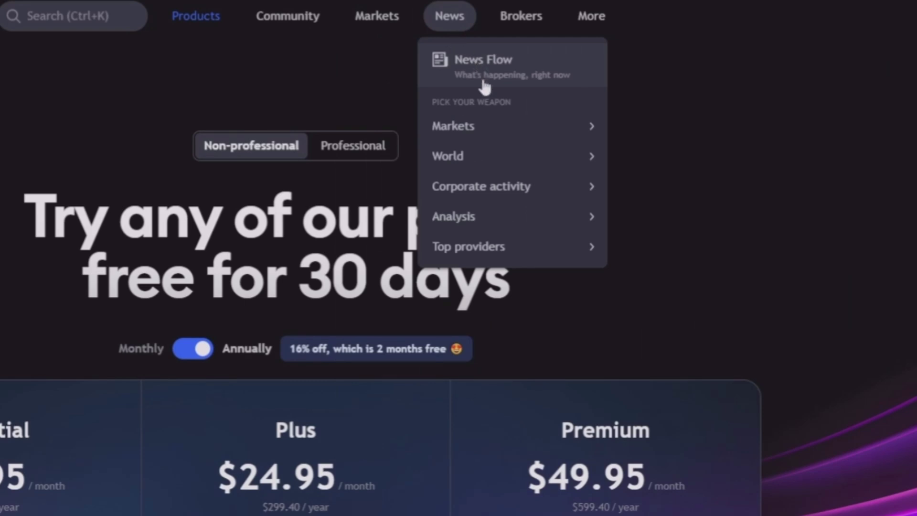
mouse_move(486, 136)
mouse_move(481, 163)
mouse_move(526, 19)
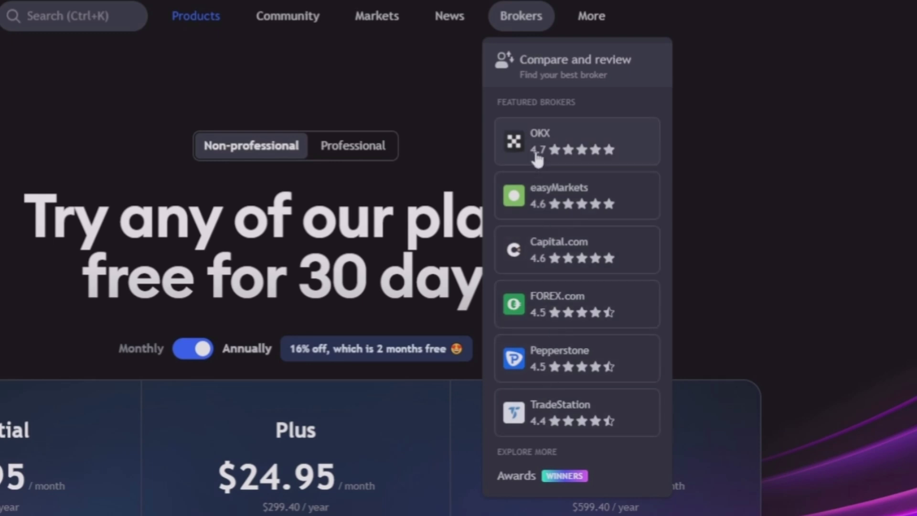
mouse_move(585, 22)
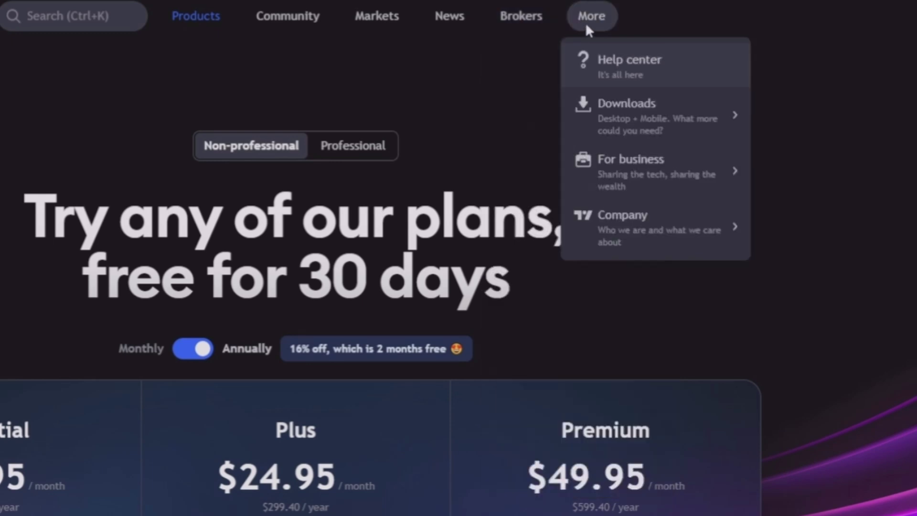
mouse_move(623, 175)
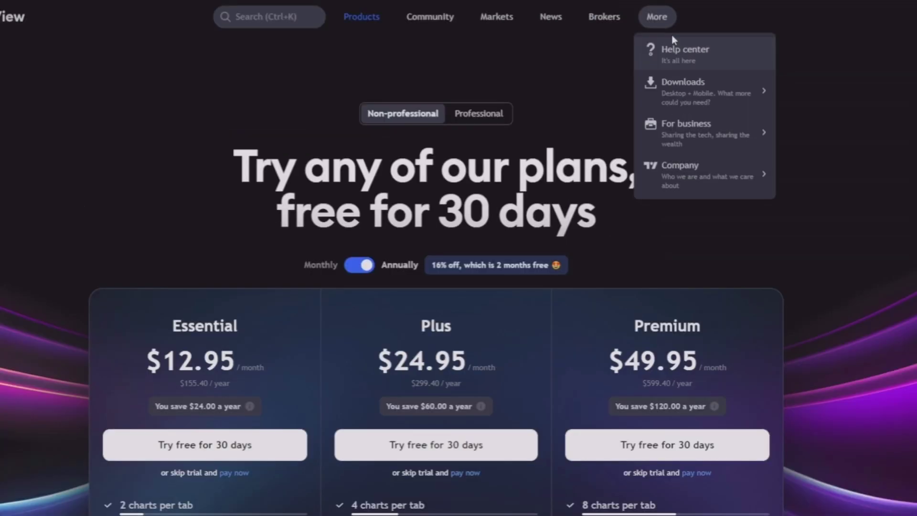
mouse_move(362, 19)
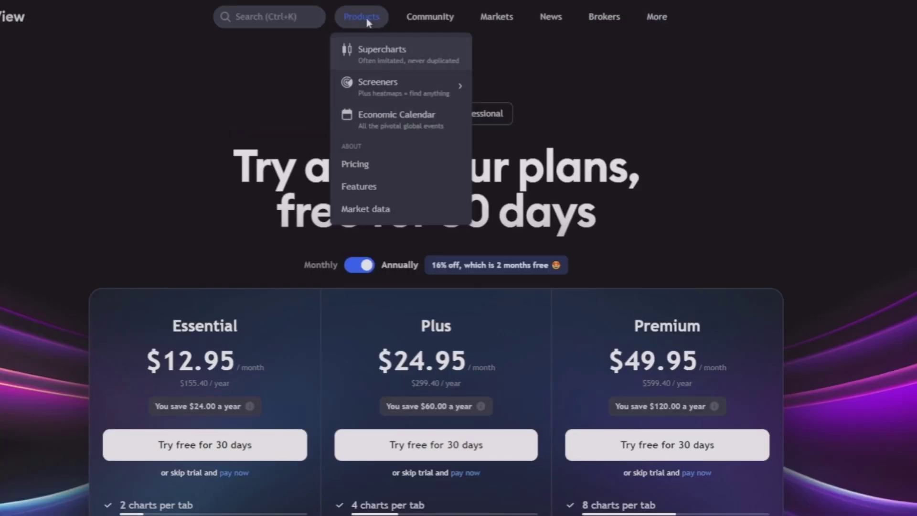
- Open Supercharts and pan the AAPL chart back to early 2021
click(385, 53)
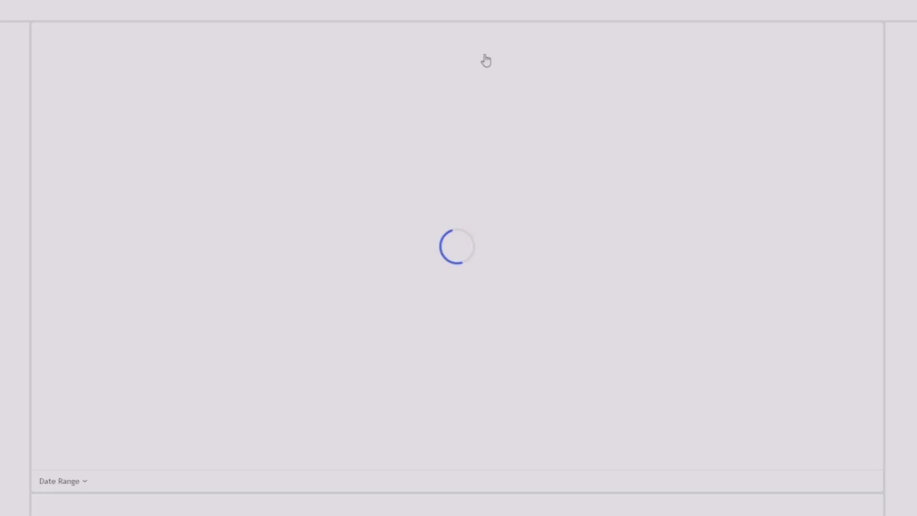
scroll(456, 194, down, 4)
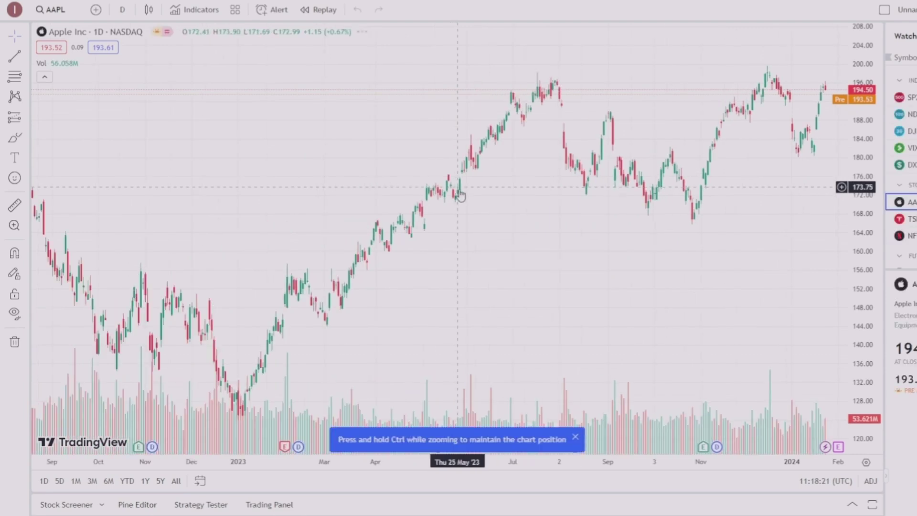
drag(422, 258, 559, 258)
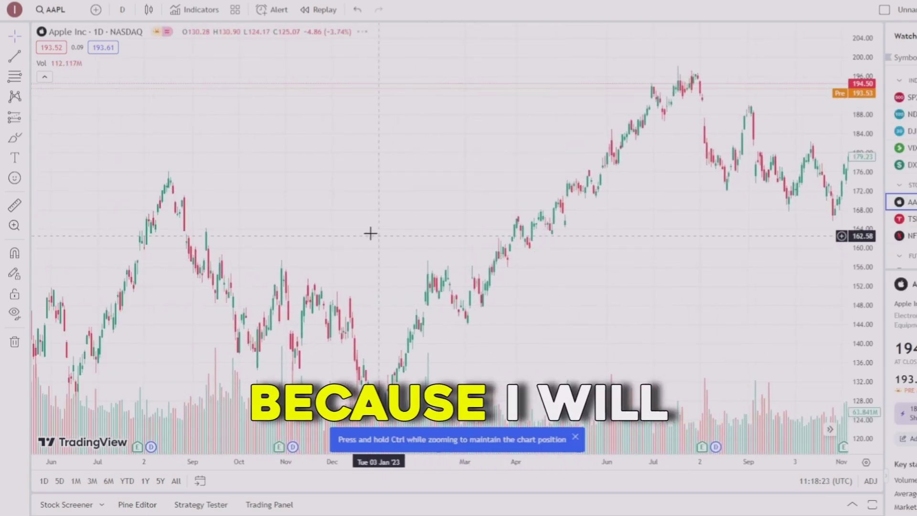
drag(368, 231, 622, 224)
drag(428, 196, 665, 188)
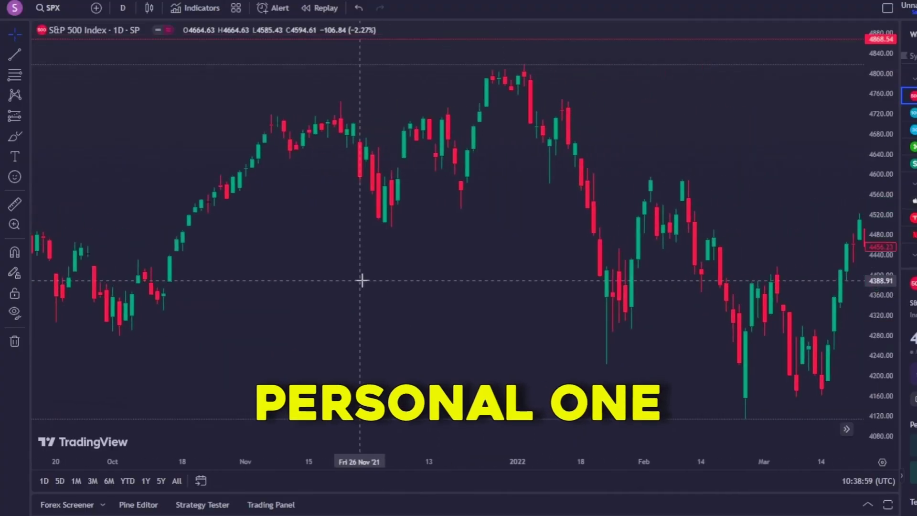
drag(383, 248, 541, 222)
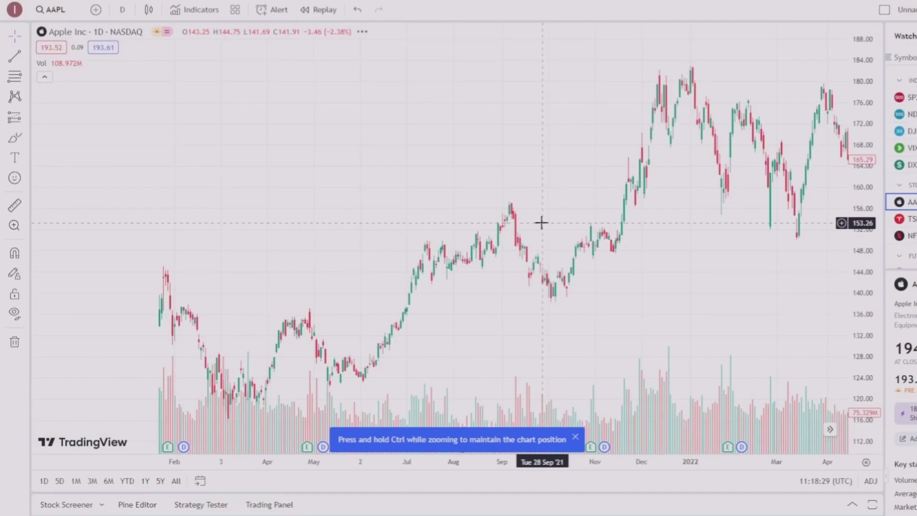
scroll(541, 223, down, 1)
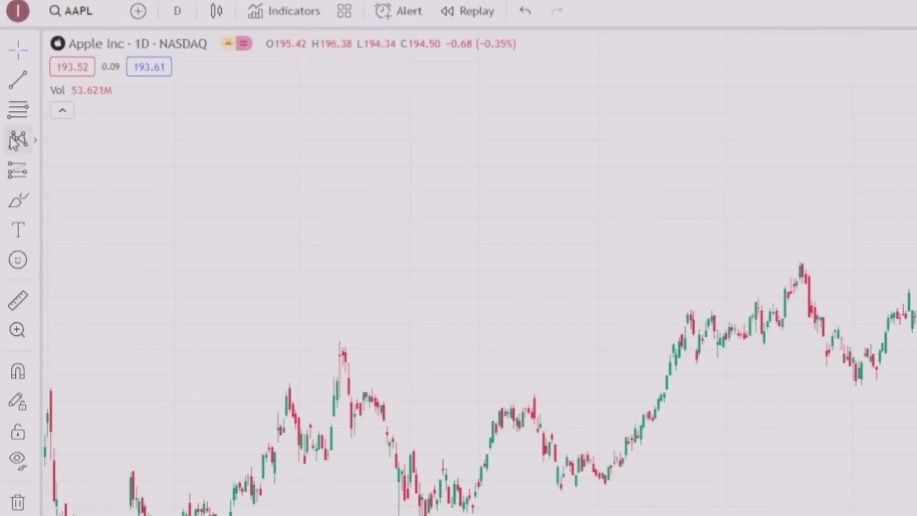
- Browse the drawing toolbar's cursor, line, Fibonacci, pattern, projection and shape tool lists
click(37, 51)
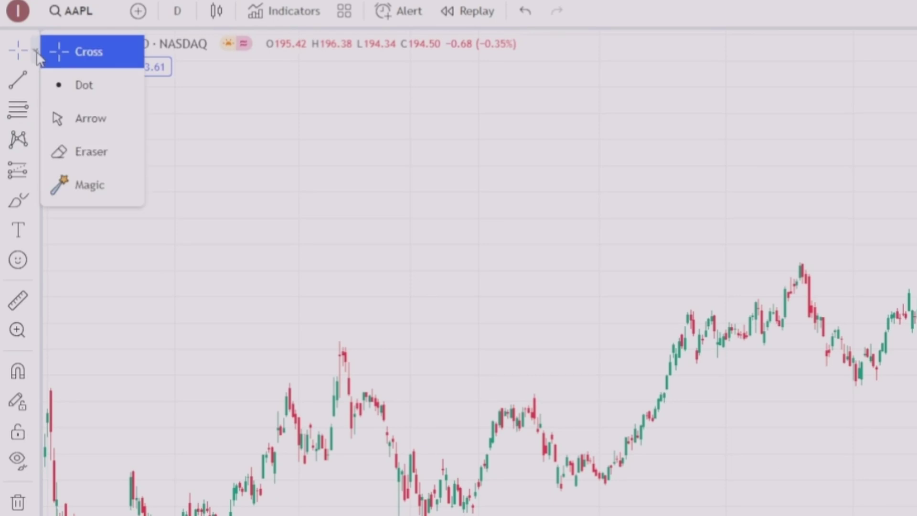
click(36, 84)
click(36, 111)
click(37, 140)
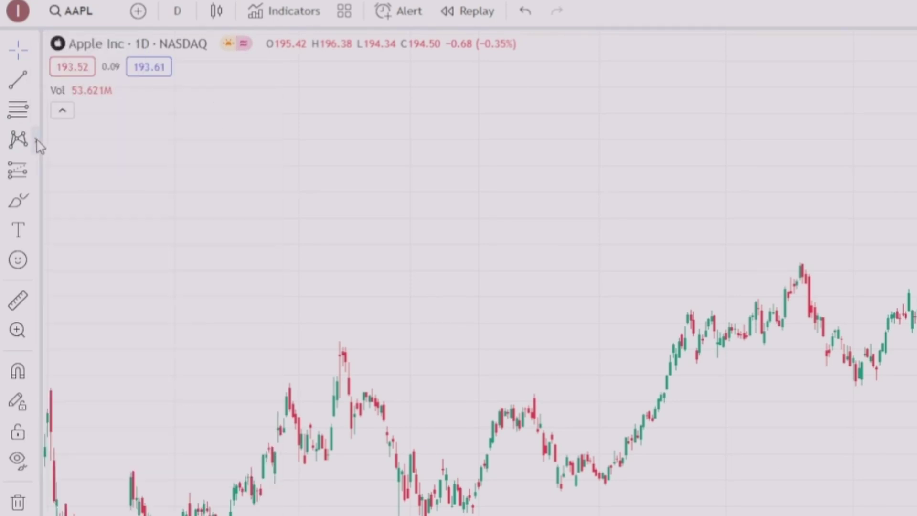
click(36, 139)
click(36, 168)
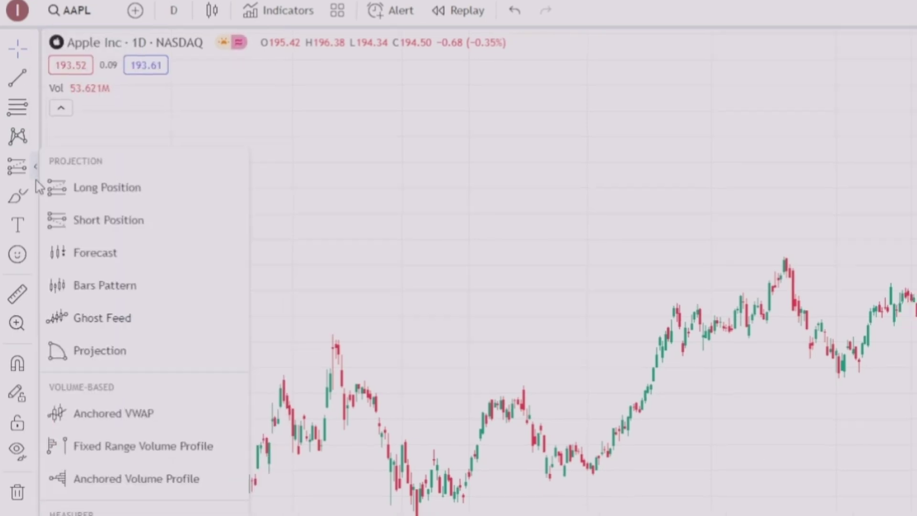
click(36, 196)
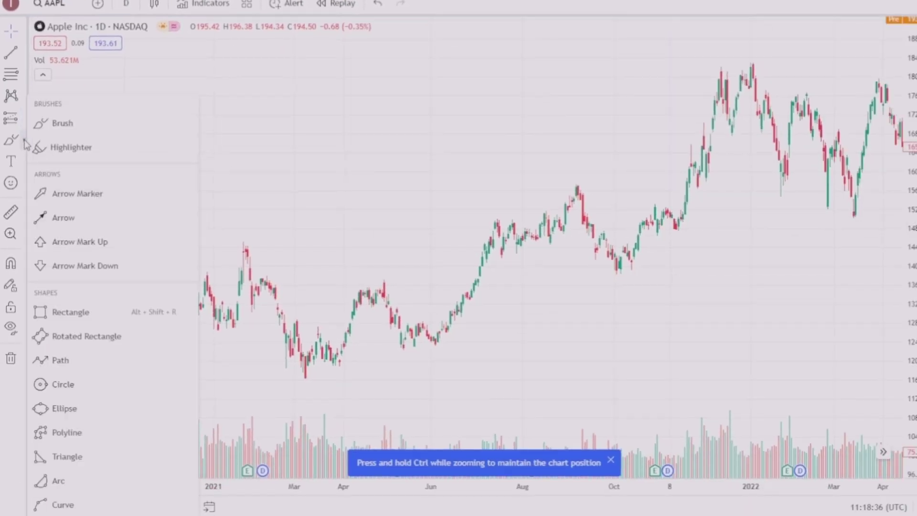
click(538, 263)
- Frame the chart on Aug 2021–Apr 2022 and replace the watchlist with Alerts and Data Window
scroll(395, 190, right, 10)
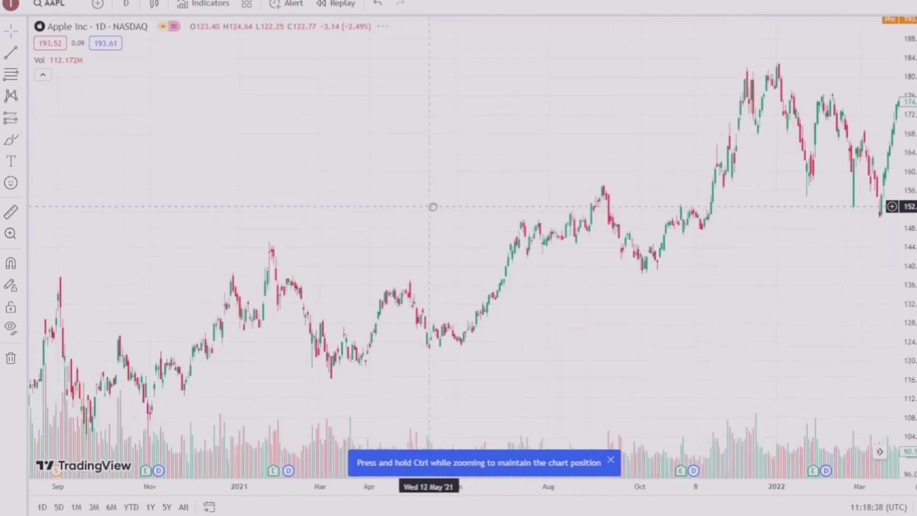
scroll(444, 227, up, 5)
drag(448, 254, 670, 318)
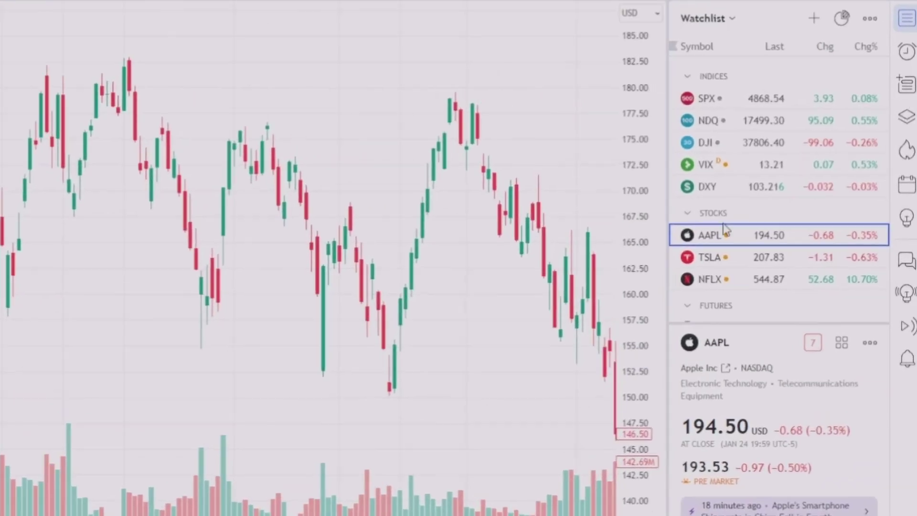
scroll(783, 223, down, 2)
scroll(714, 118, down, 6)
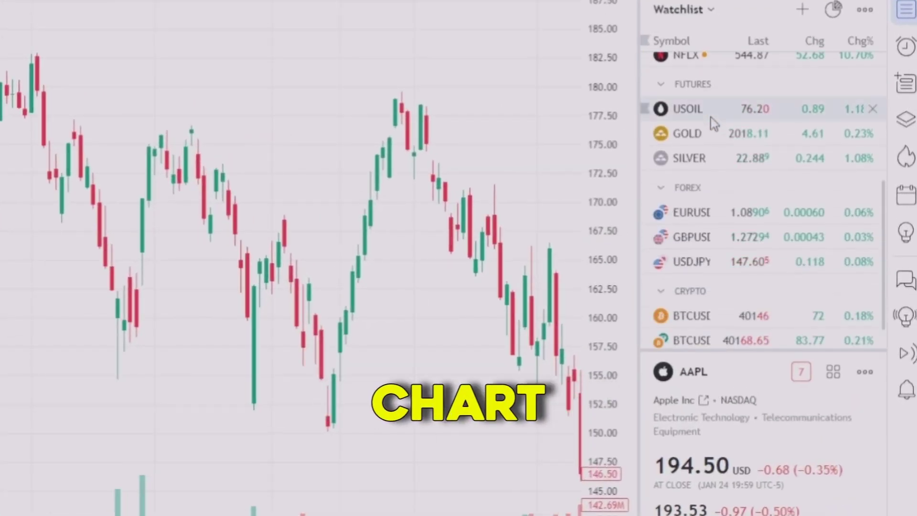
click(906, 46)
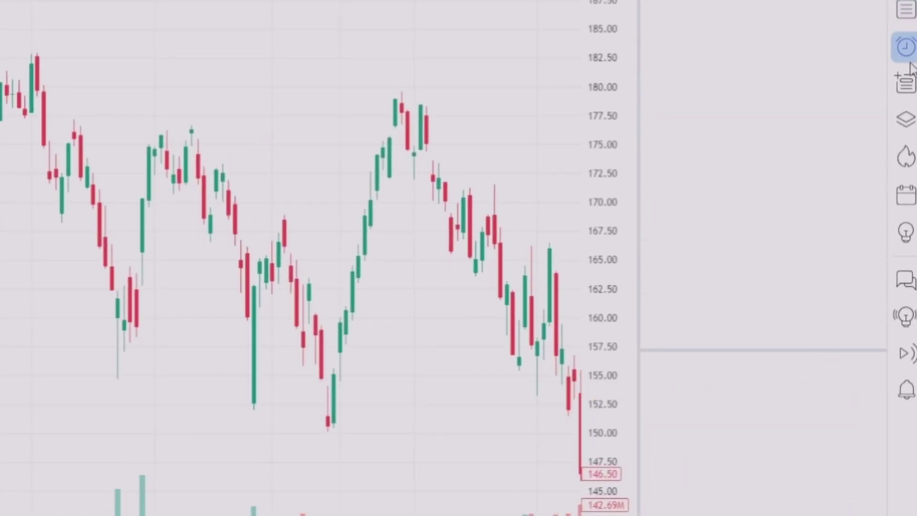
click(906, 84)
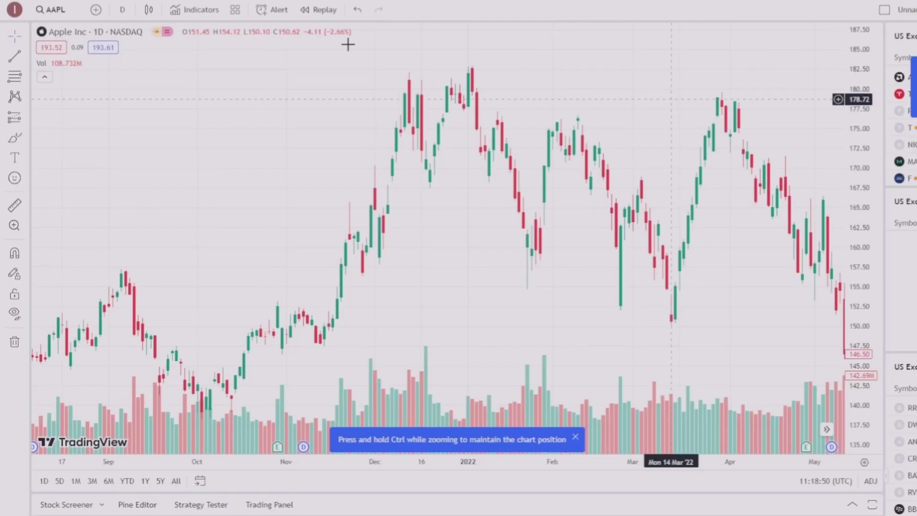
click(48, 10)
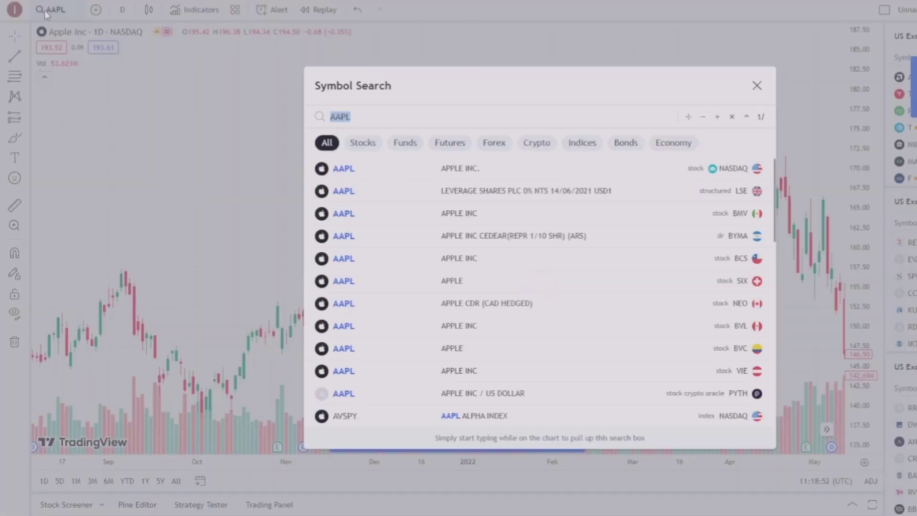
click(231, 32)
click(122, 9)
click(276, 69)
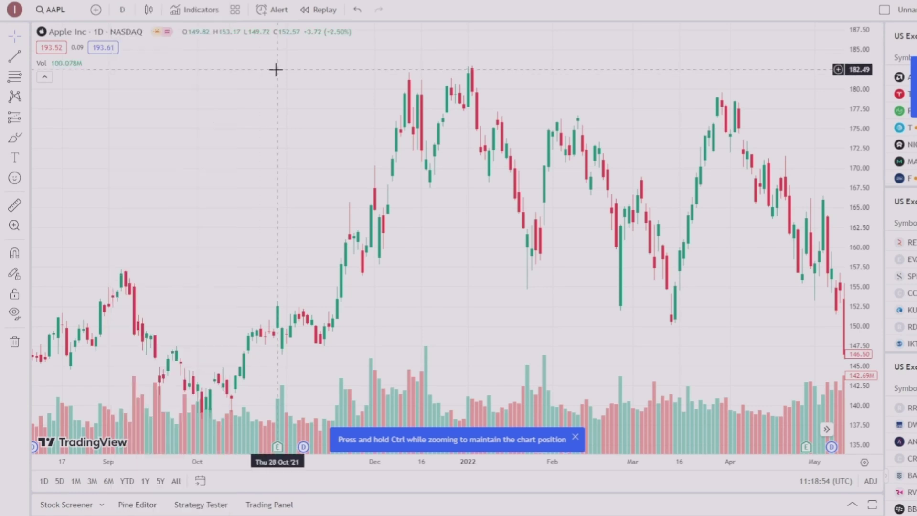
click(149, 9)
click(339, 155)
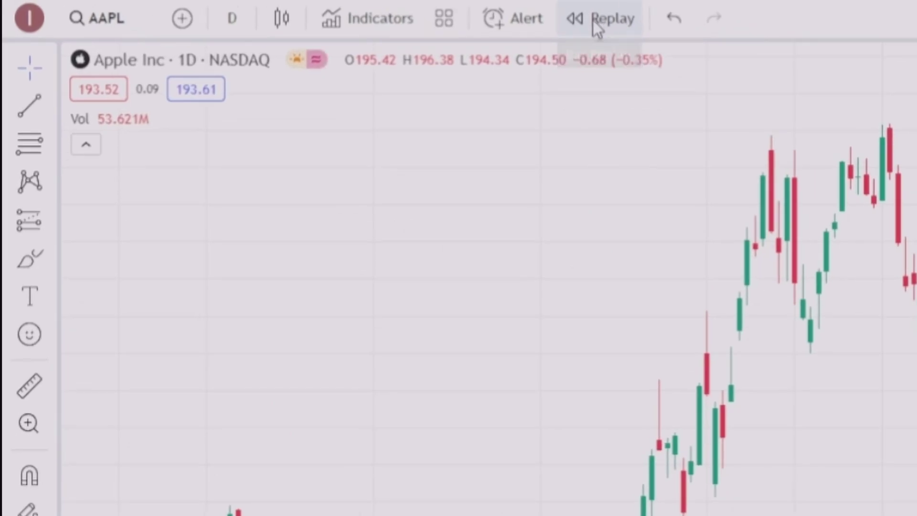
- Start an AAPL bar replay from October 2021 and open the Strategy Tester below the chart
click(597, 29)
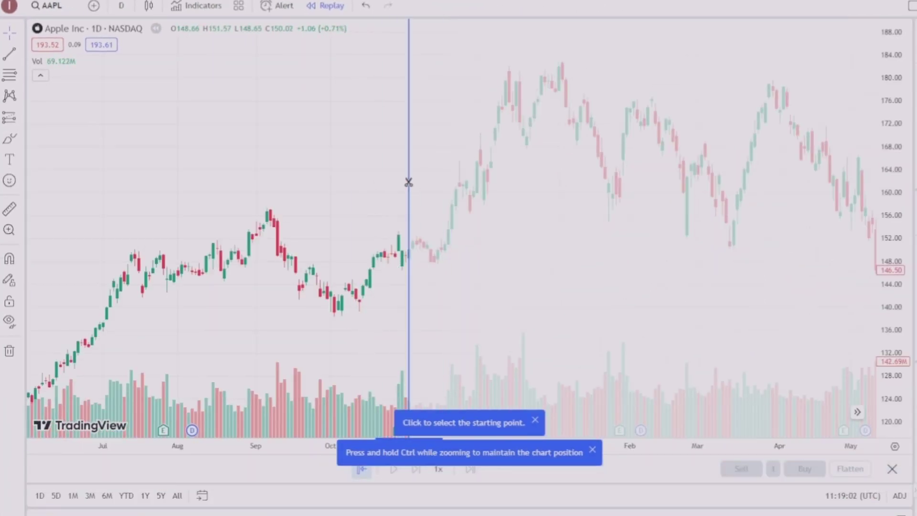
click(366, 286)
click(138, 512)
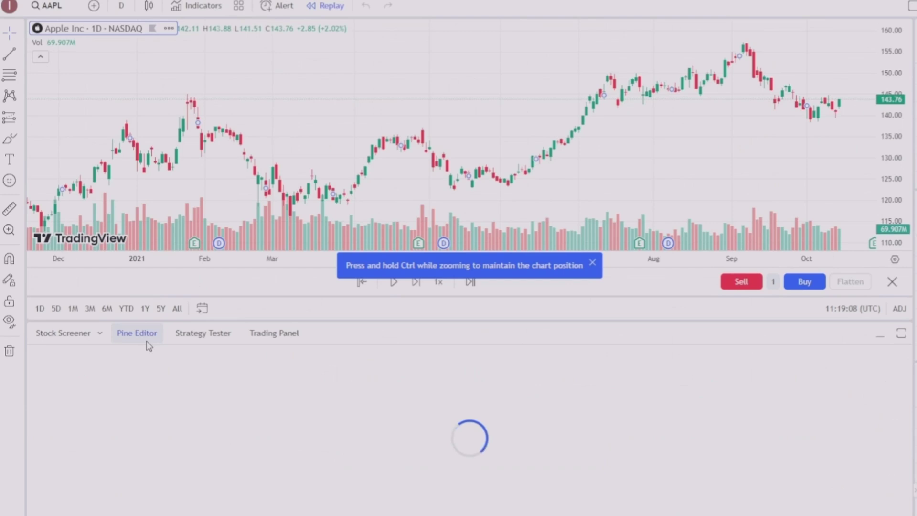
click(192, 340)
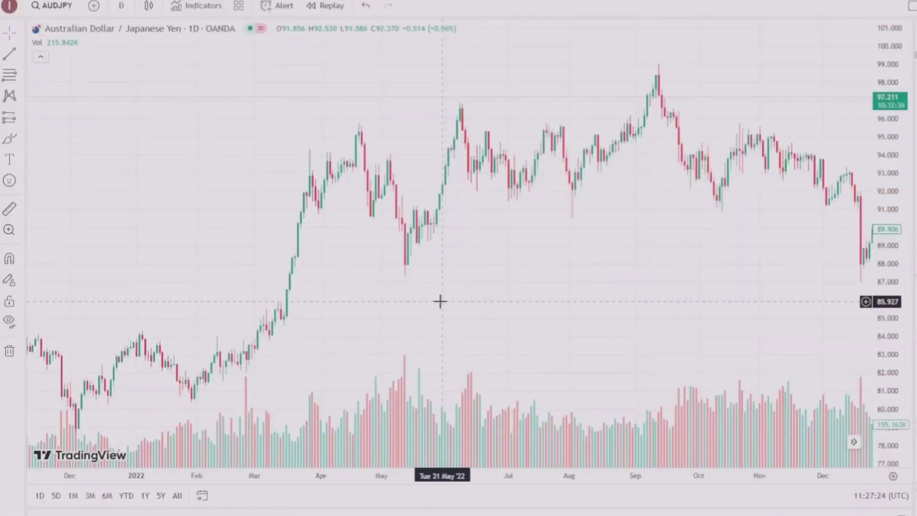
- Pan the AUDJPY chart forward through 2023 to February 2024
drag(440, 301, 327, 289)
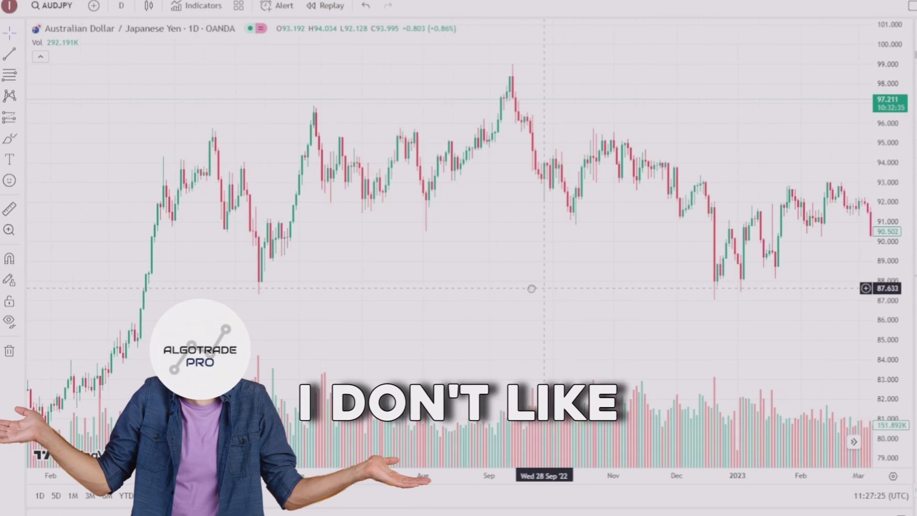
drag(532, 286, 404, 231)
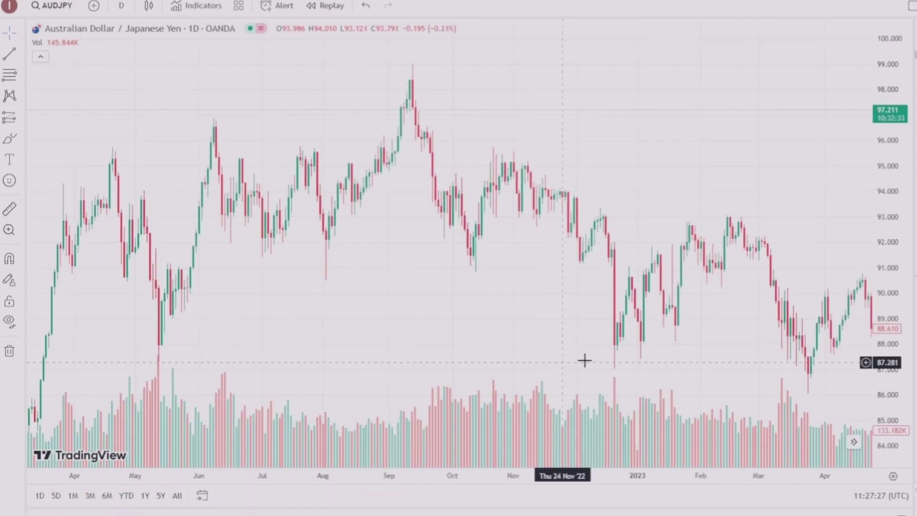
drag(786, 205, 482, 197)
drag(831, 262, 439, 247)
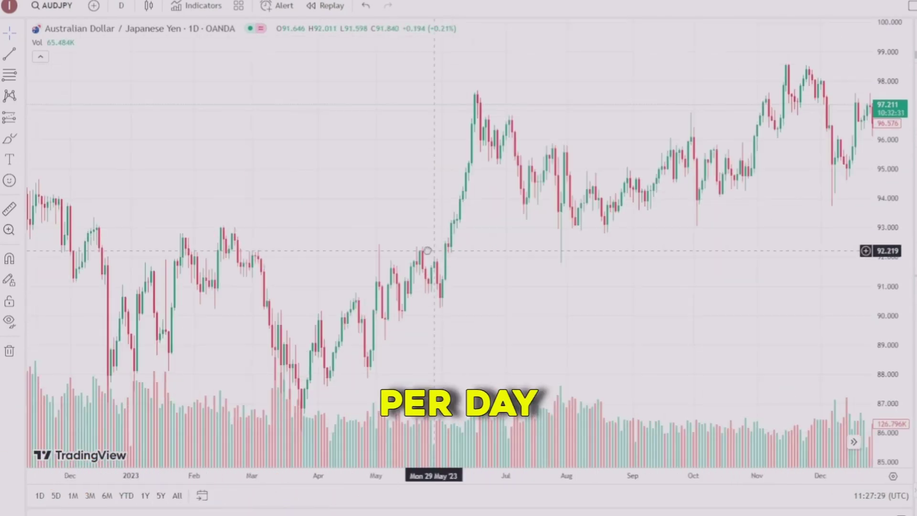
drag(733, 266, 640, 291)
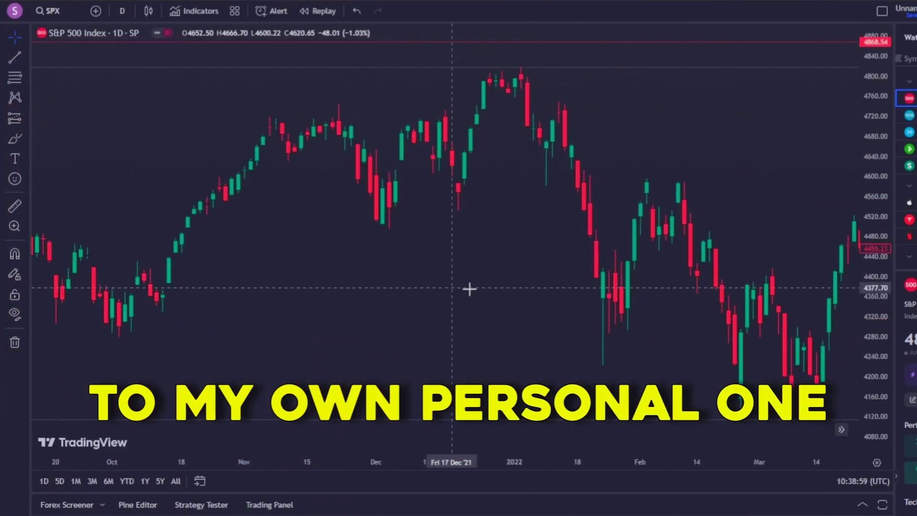
drag(469, 289, 376, 279)
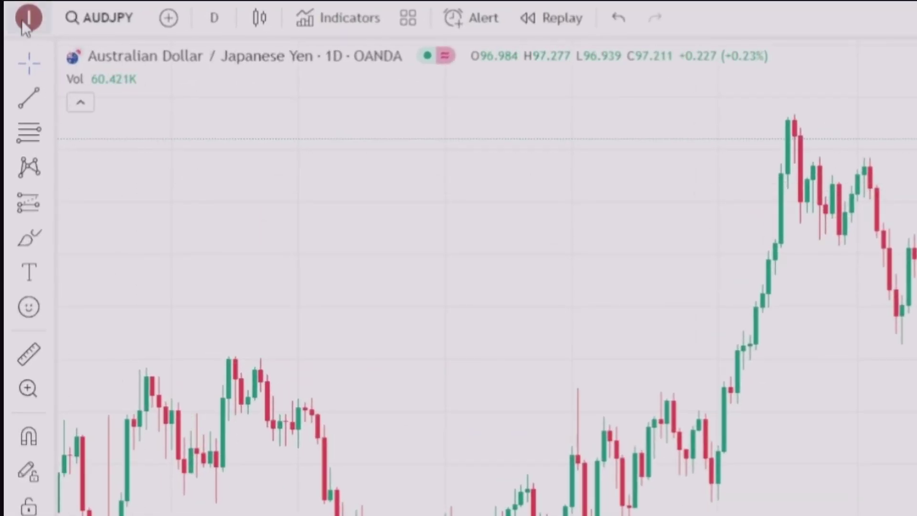
- Switch TradingView to dark mode from the account menu
click(25, 19)
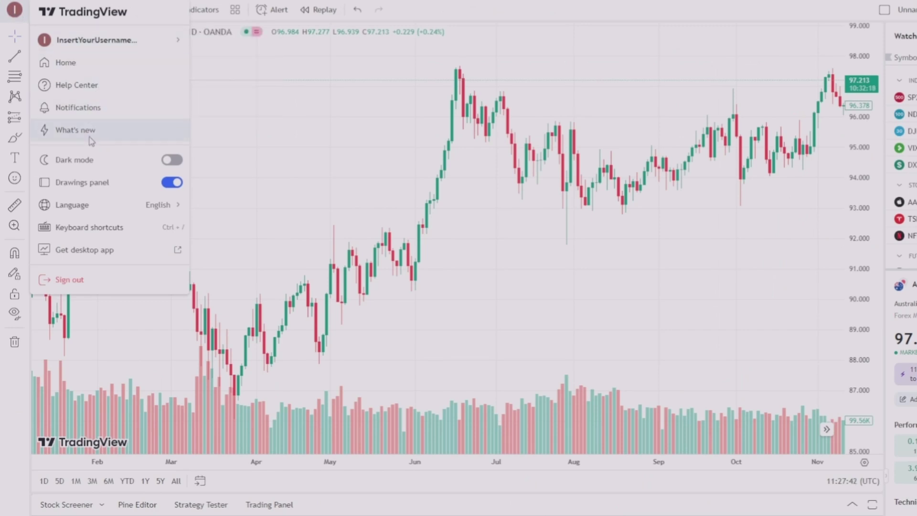
click(168, 160)
click(240, 176)
drag(240, 177, 279, 176)
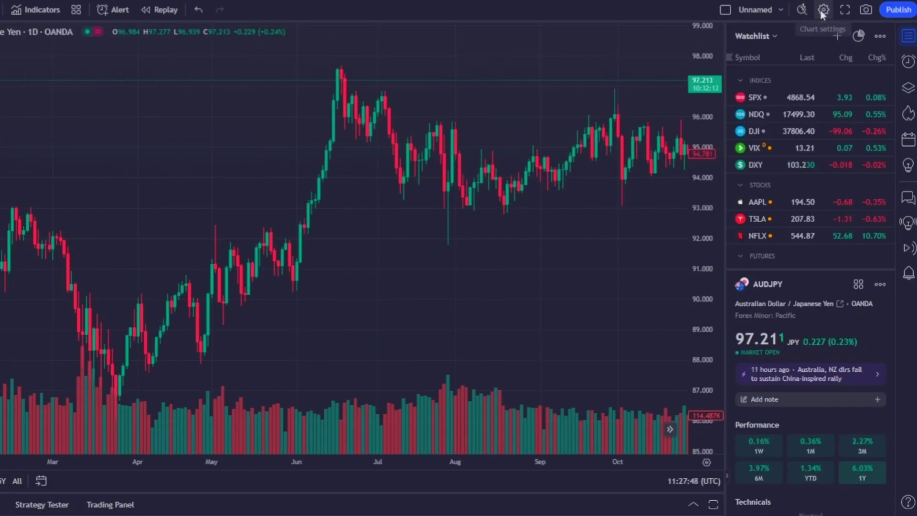
- In Chart settings Canvas, remove the grid lines and set scale lines to 100% opacity grey
click(822, 10)
click(257, 225)
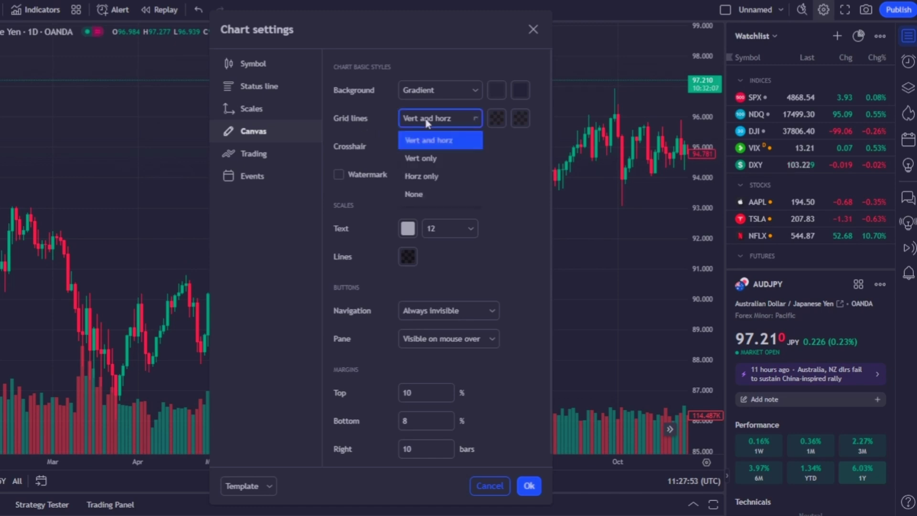
click(420, 194)
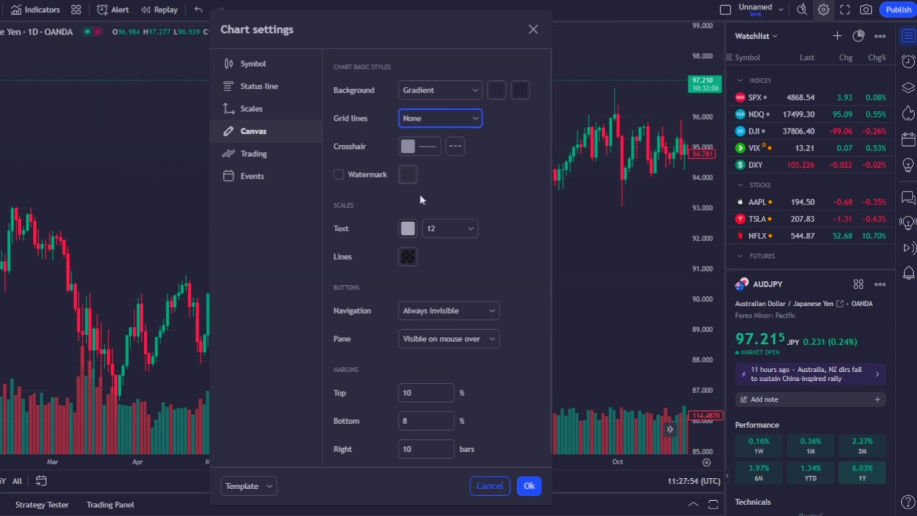
click(408, 146)
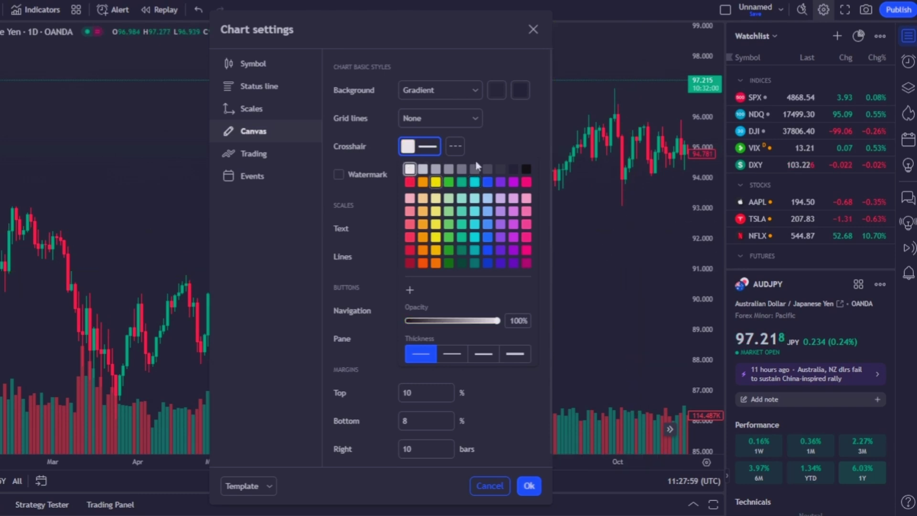
click(513, 156)
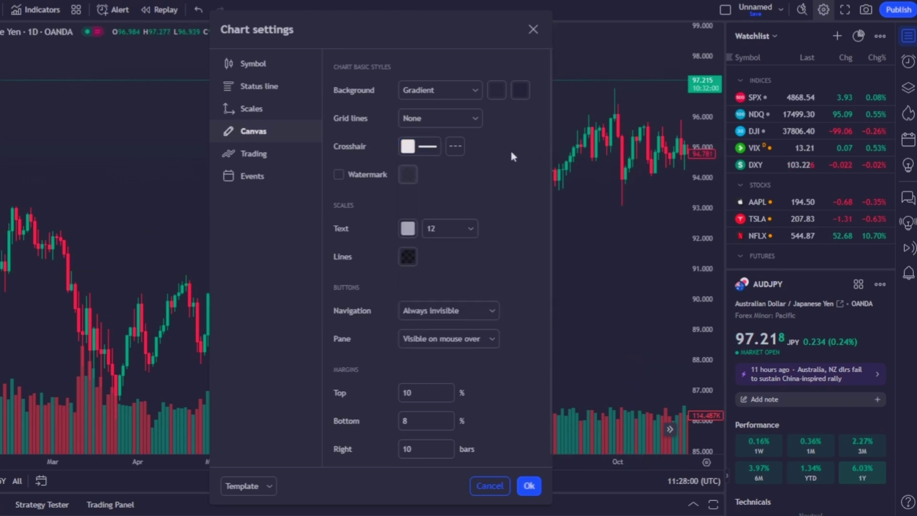
click(412, 255)
drag(409, 432, 499, 432)
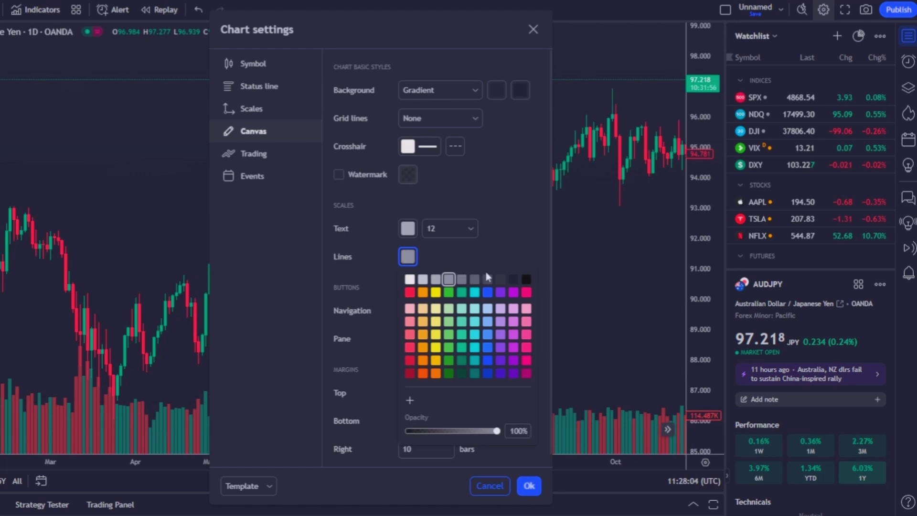
click(497, 243)
scroll(395, 274, down, 1)
click(427, 299)
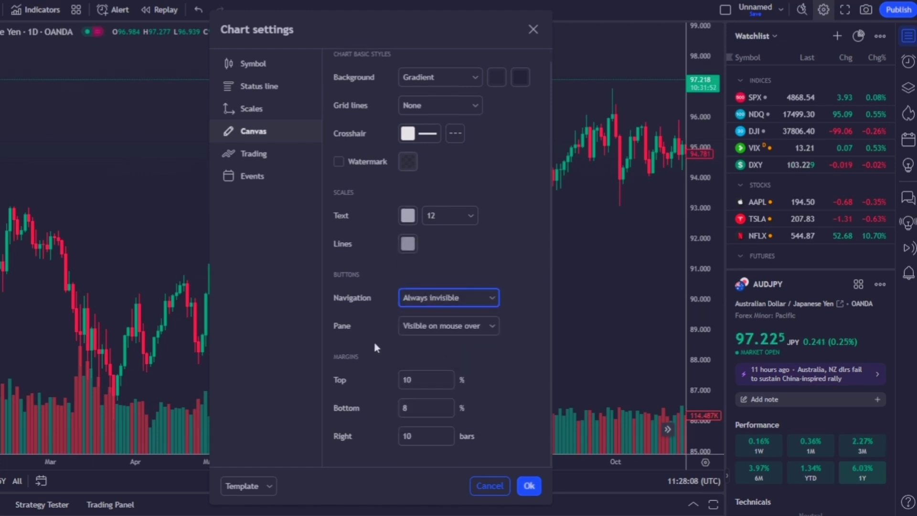
click(260, 156)
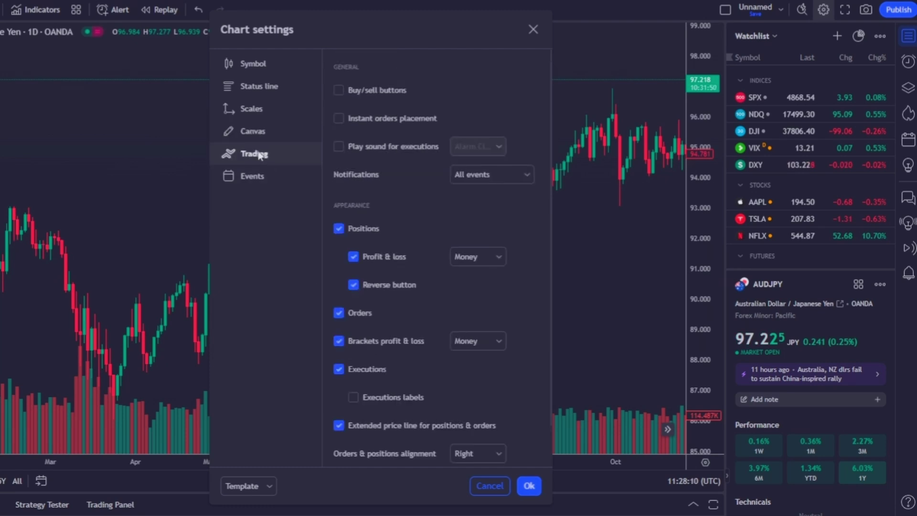
- Show buy/sell buttons, hide economic events, and drop indicator values from the price scale
click(339, 93)
click(256, 178)
click(338, 114)
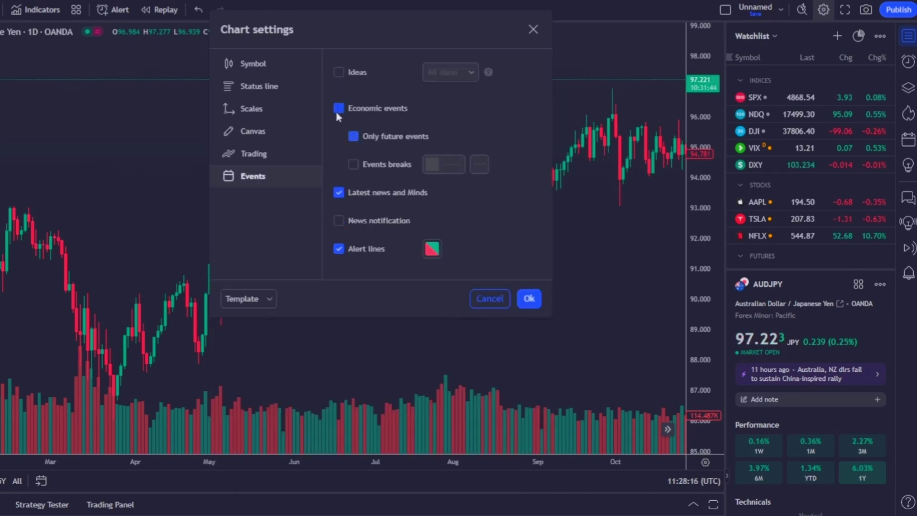
click(257, 110)
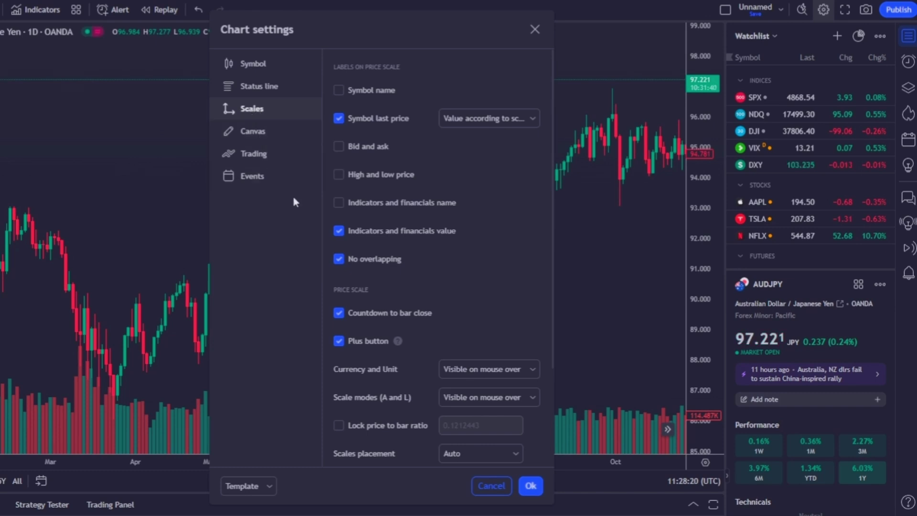
scroll(511, 208, down, 1)
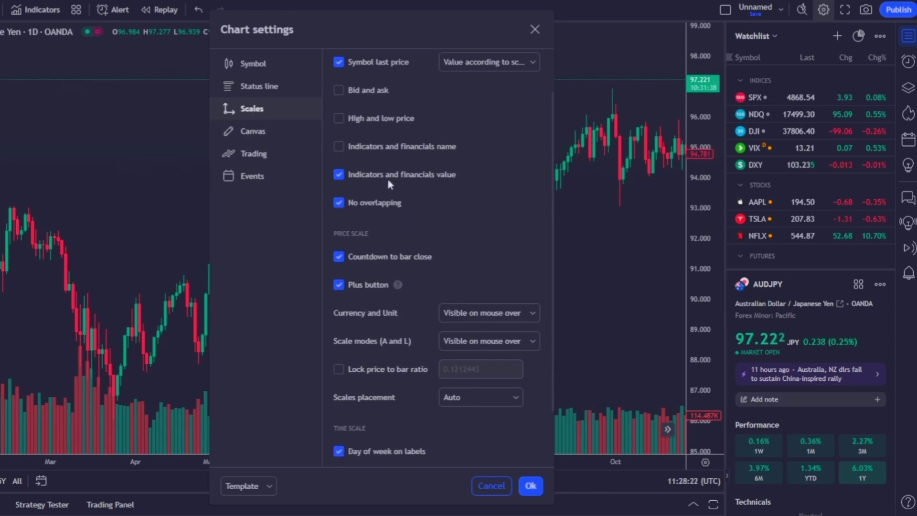
click(339, 175)
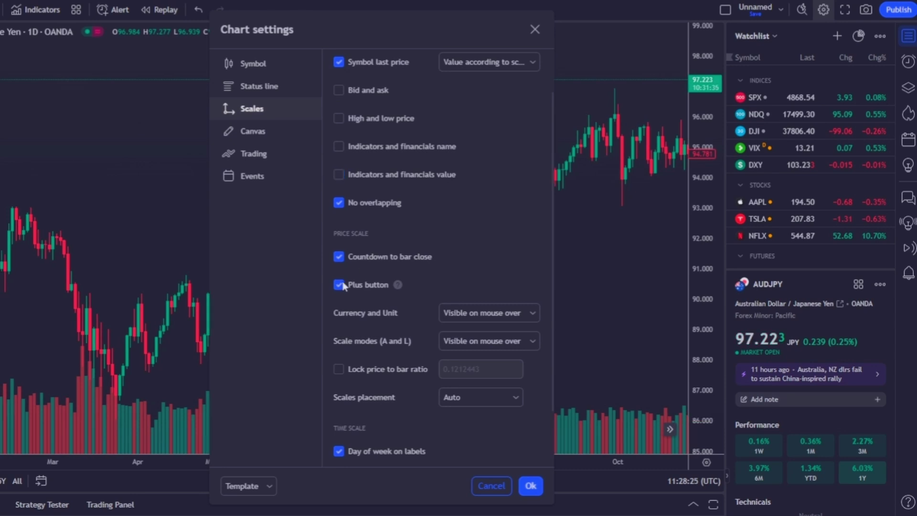
- Make rising and falling candle borders black and apply the chart settings
click(254, 67)
click(414, 146)
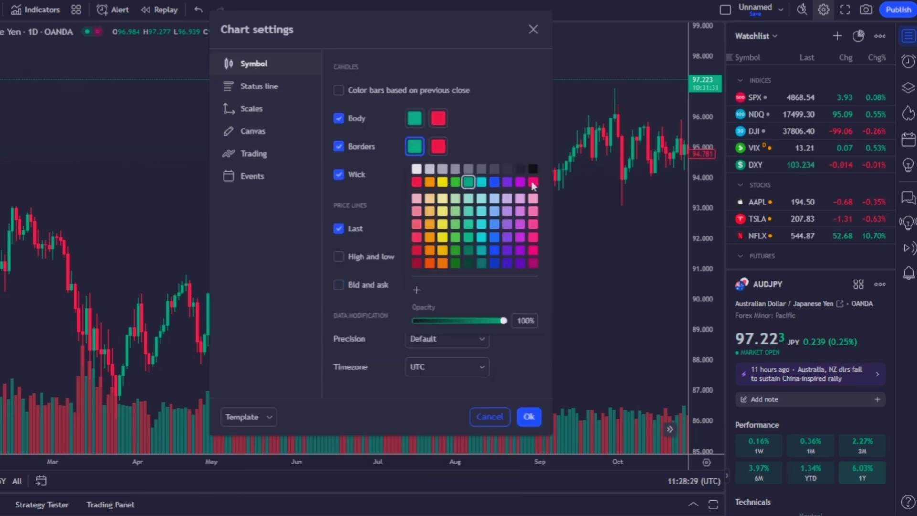
click(533, 169)
click(438, 146)
click(556, 169)
click(399, 231)
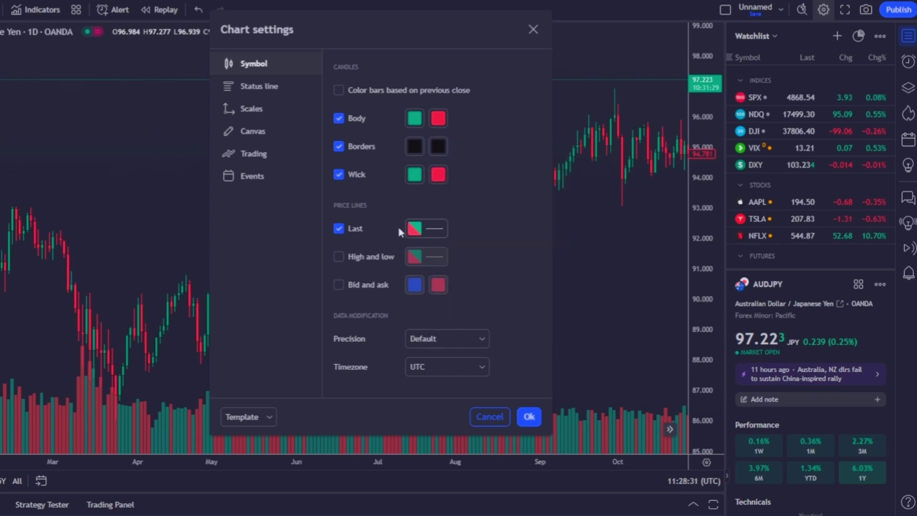
click(529, 417)
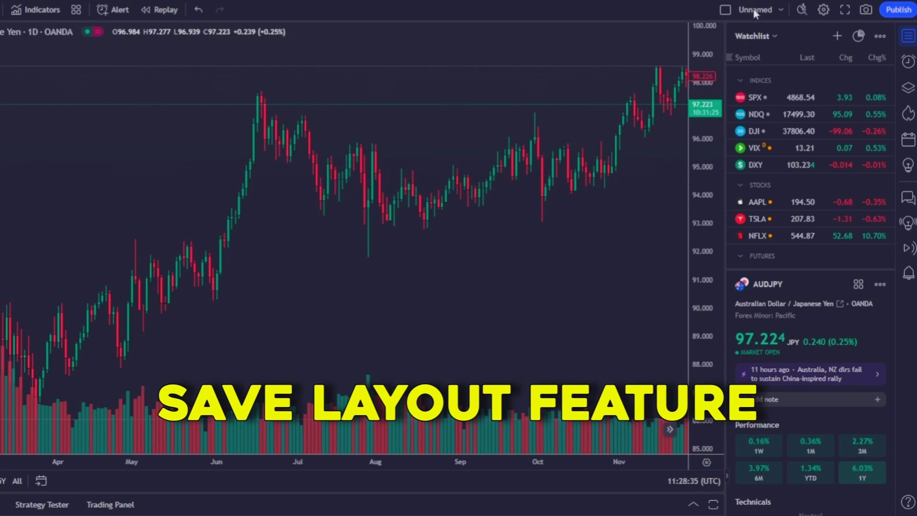
- Rename the Unnamed chart layout to 'atp' and save it
click(780, 10)
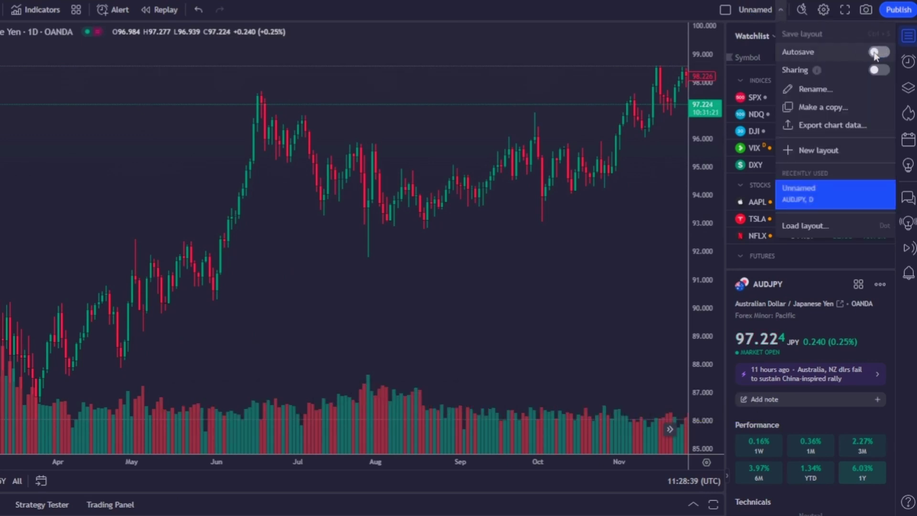
click(824, 89)
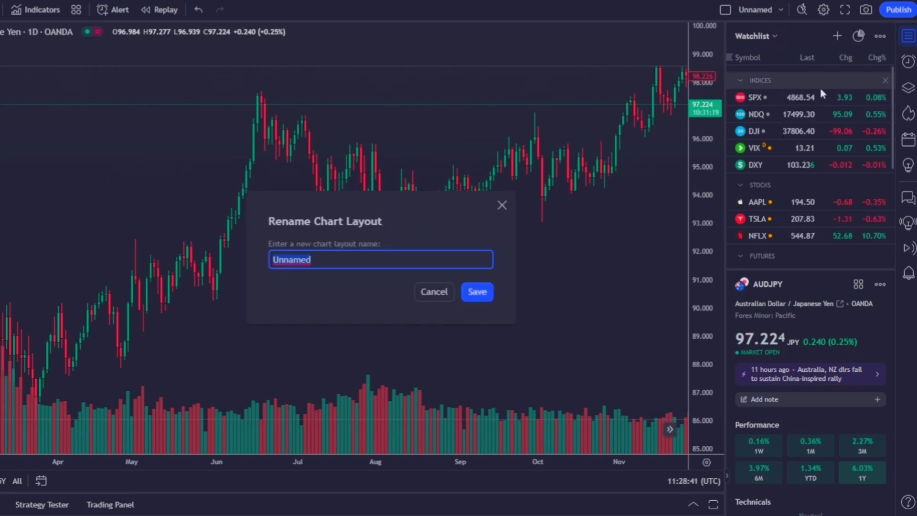
text(atp)
click(477, 292)
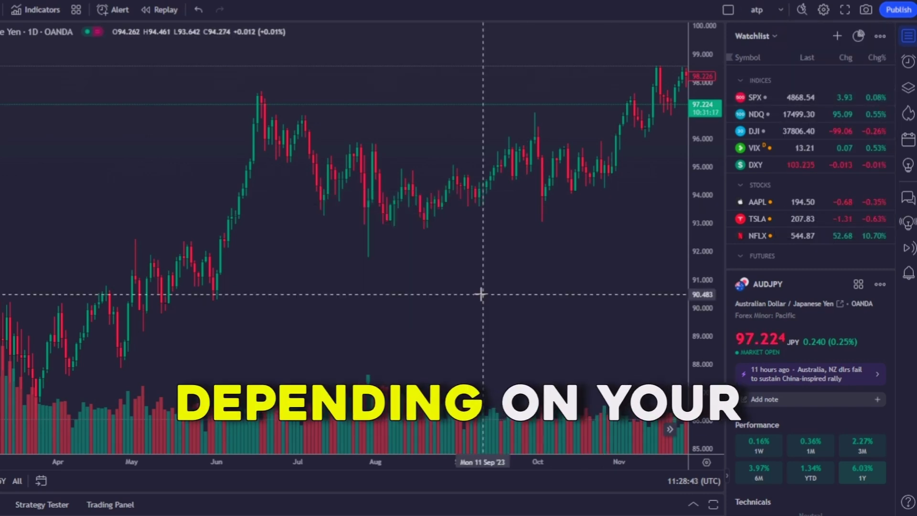
- Check the saved atp layout, pan the chart, and sketch a curved line over prices
click(787, 12)
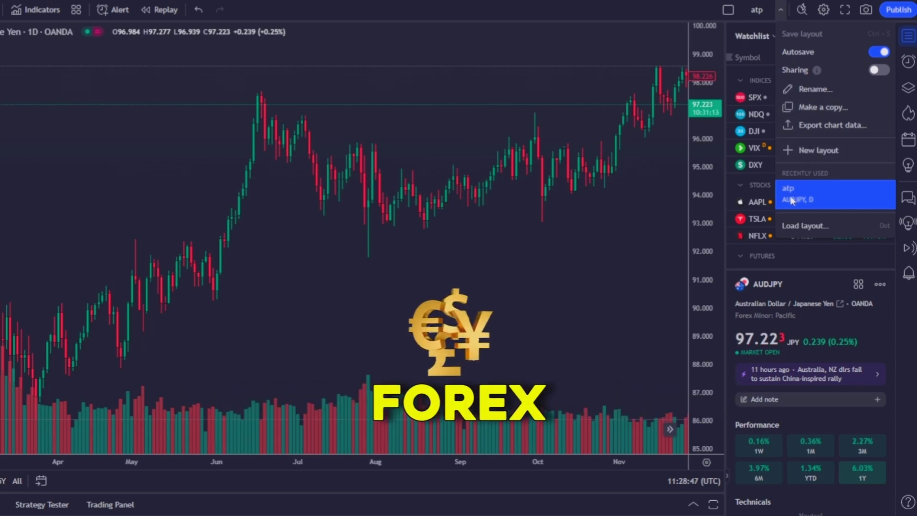
click(632, 231)
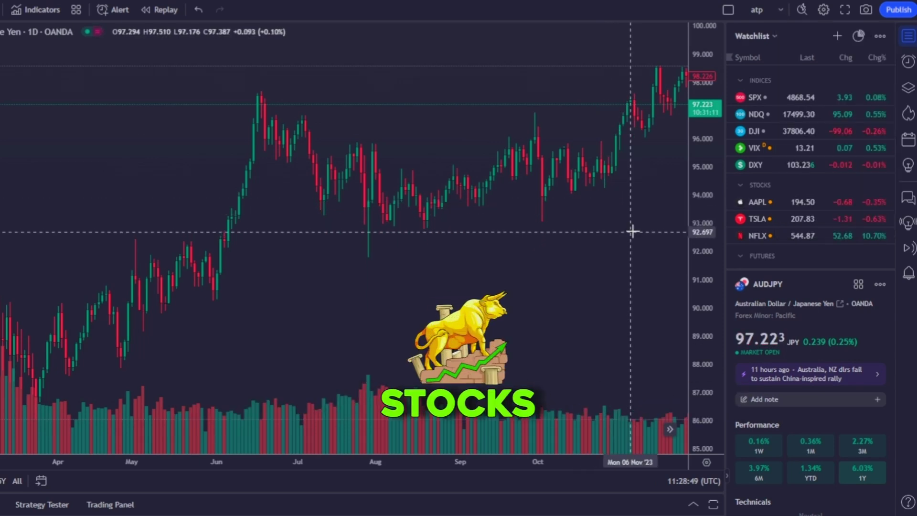
drag(633, 231, 333, 221)
drag(64, 242, 324, 208)
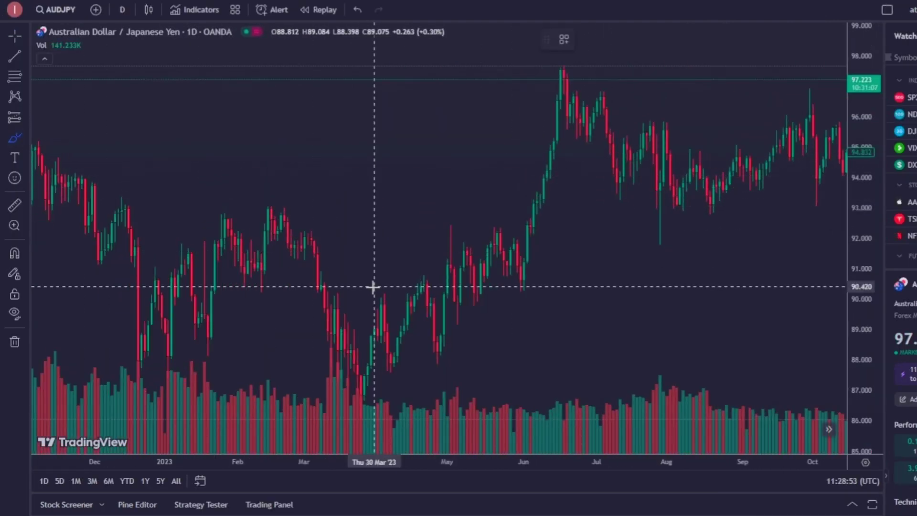
drag(374, 285, 494, 195)
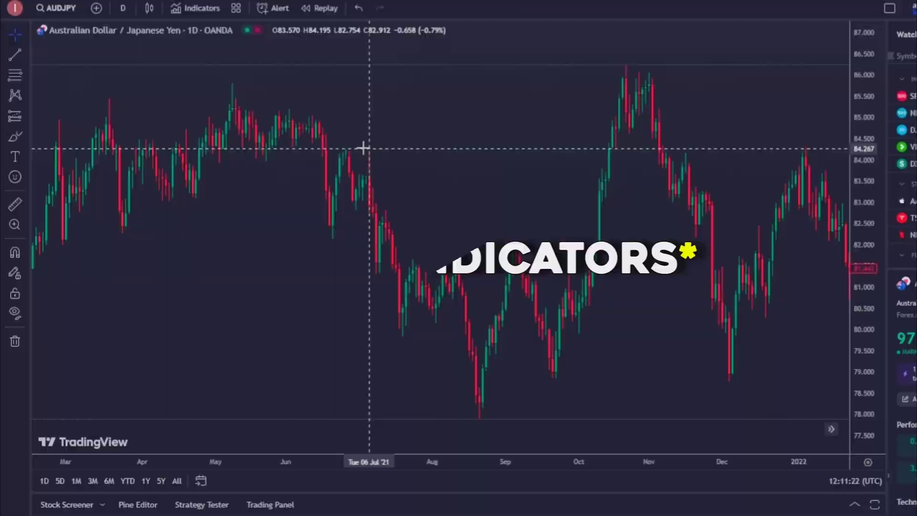
- Add the MACD and Relative Strength Index indicators to the AUDJPY chart
drag(363, 148, 678, 213)
drag(382, 285, 475, 280)
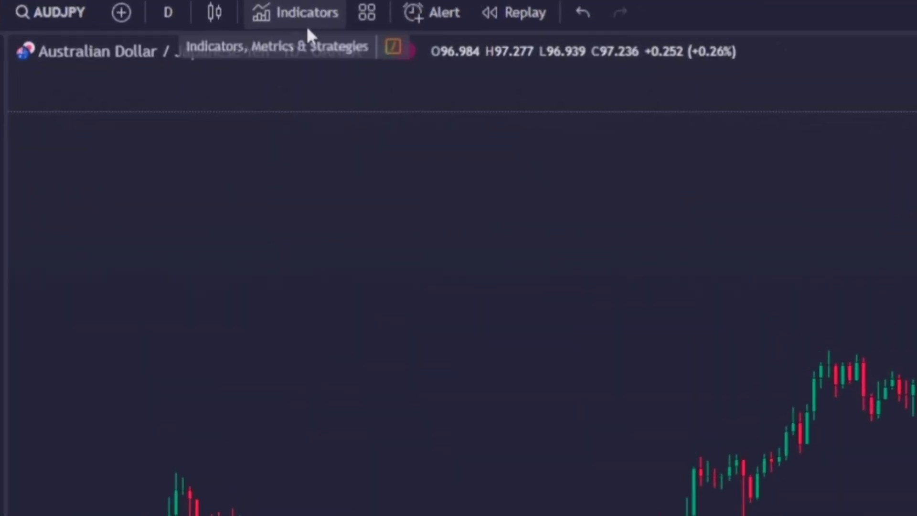
click(301, 14)
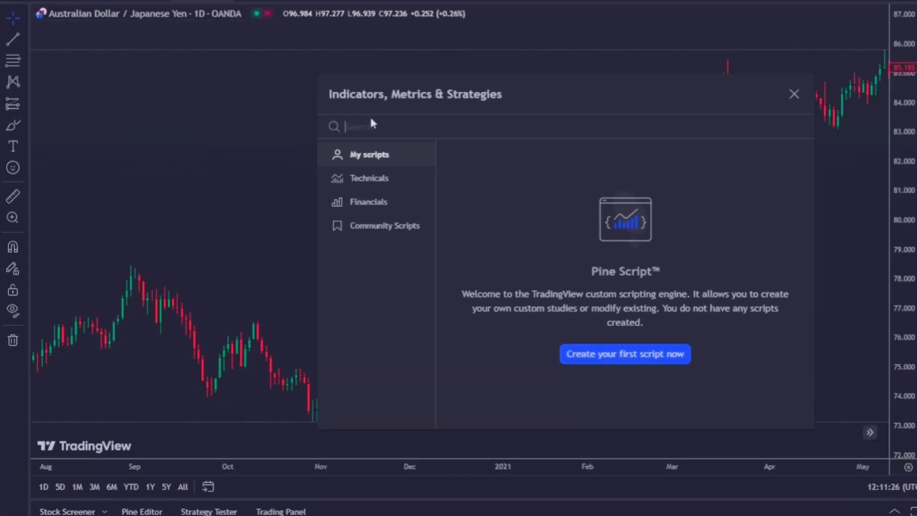
text(ma)
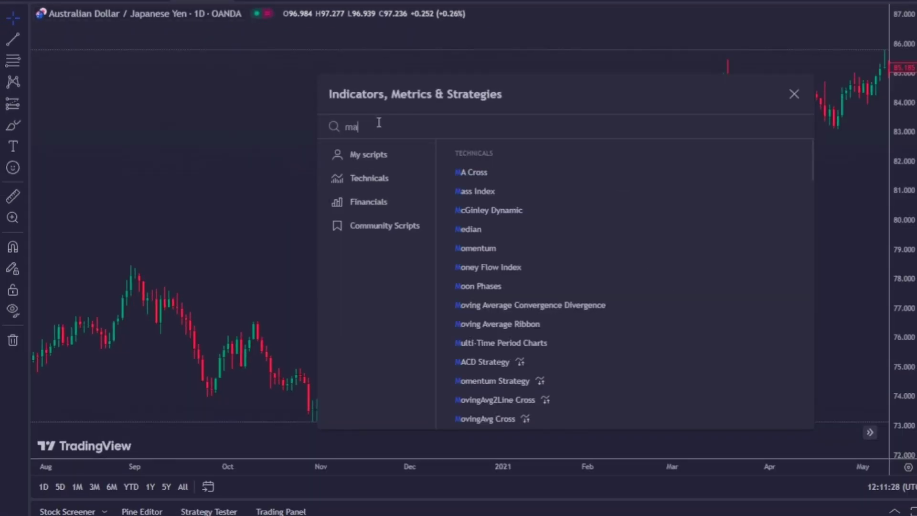
text(r)
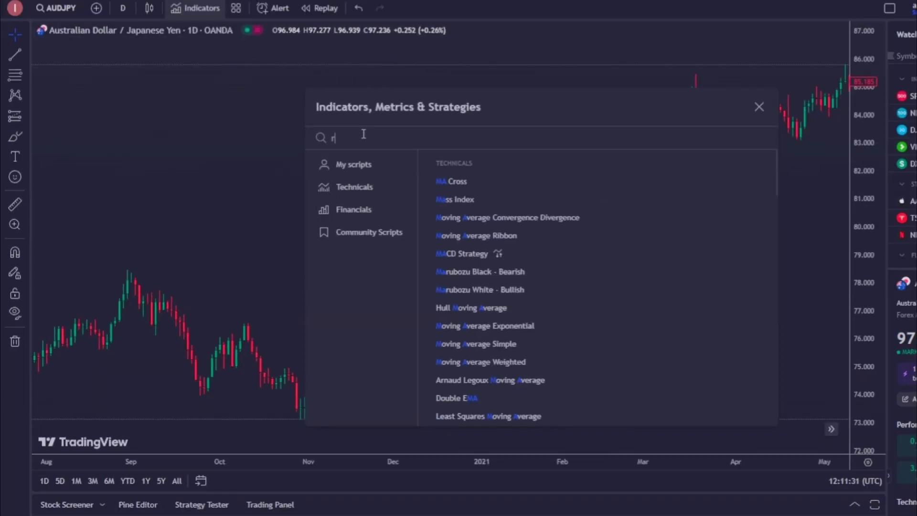
text(si)
key(BackSpace)
key(BackSpace)
text(macd)
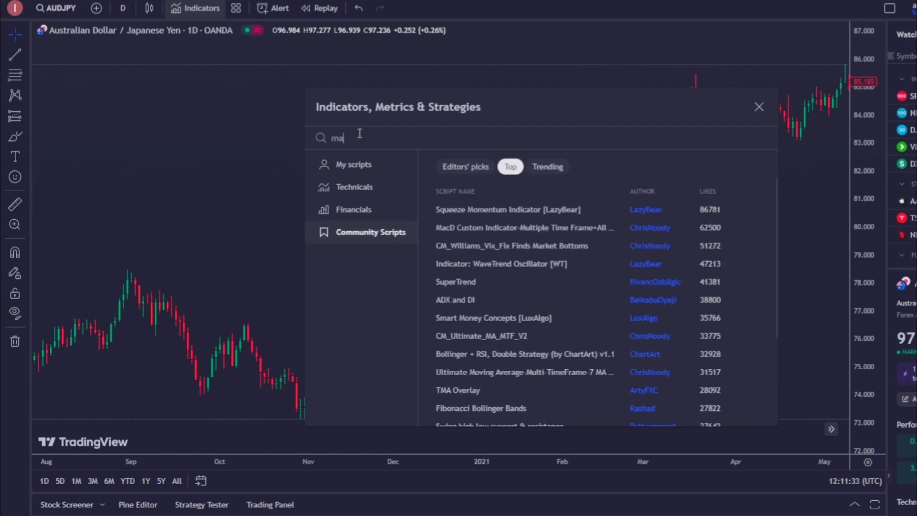
click(475, 183)
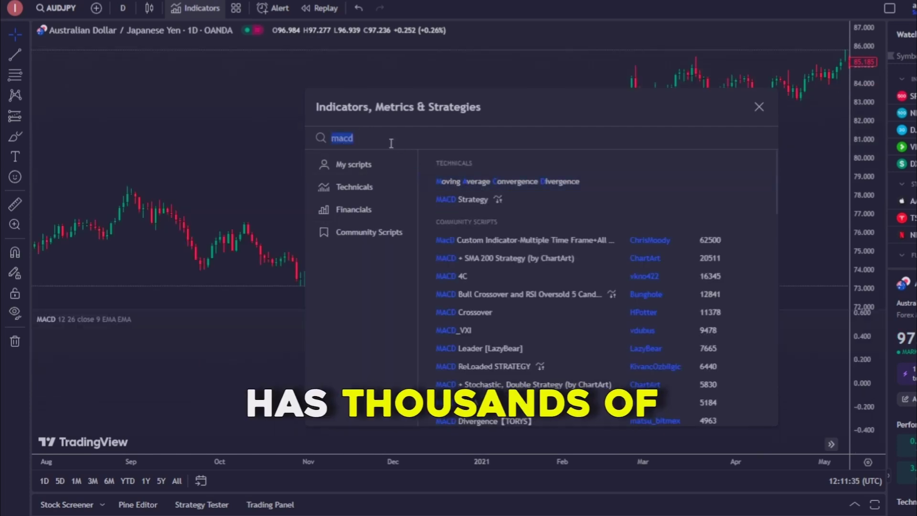
text(rsi)
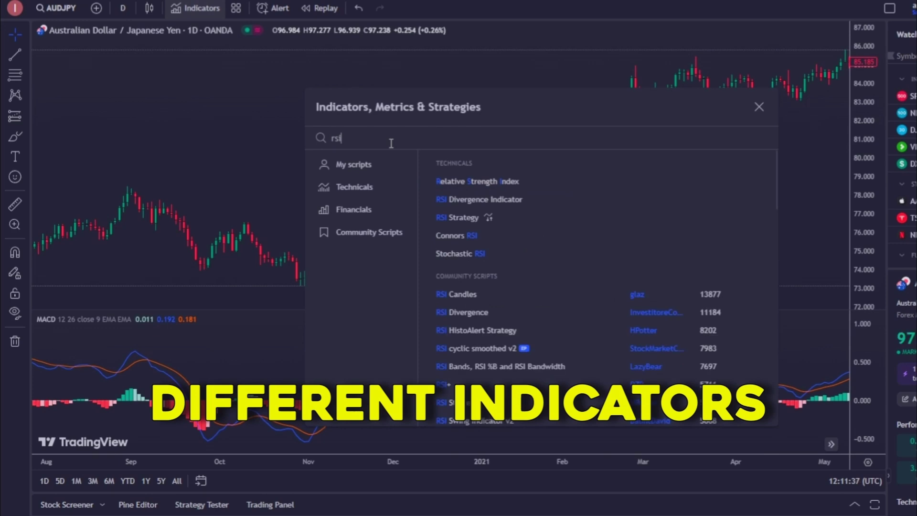
click(463, 181)
key(BackSpace)
key(BackSpace)
key(BackSpace)
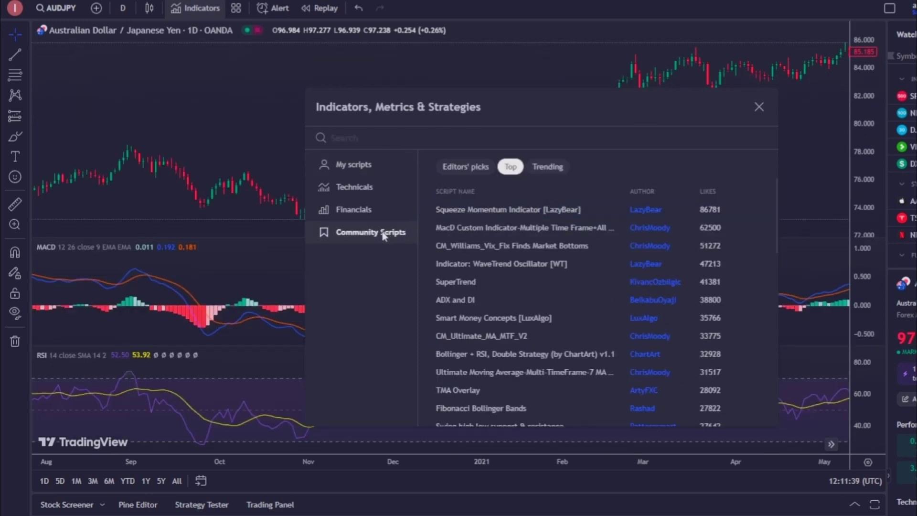
- Browse trending, top and editors' picks community scripts, financials and technicals, then close the search
click(546, 170)
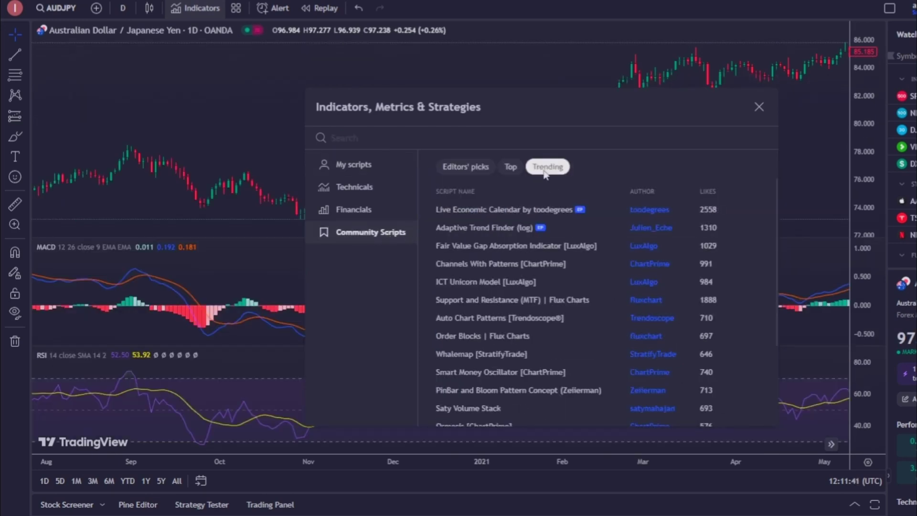
click(508, 167)
scroll(562, 273, down, 15)
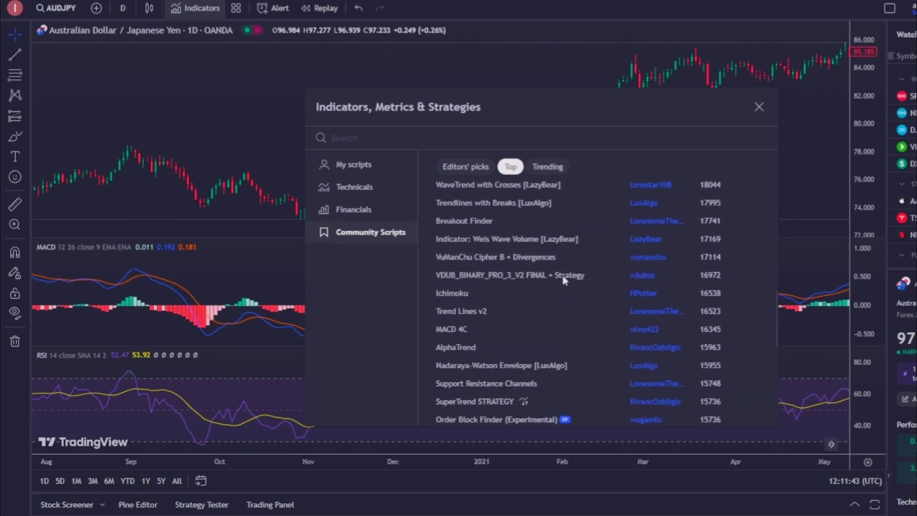
scroll(563, 279, down, 4)
click(473, 166)
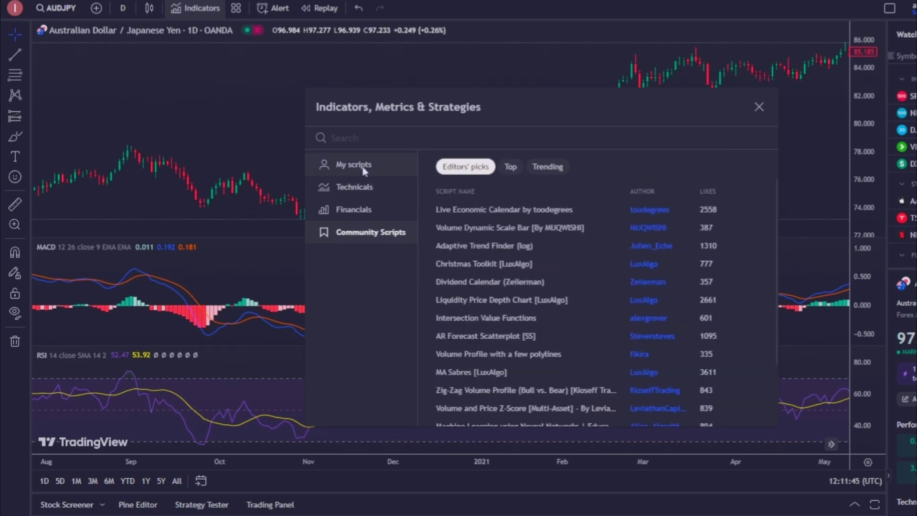
click(364, 209)
click(364, 189)
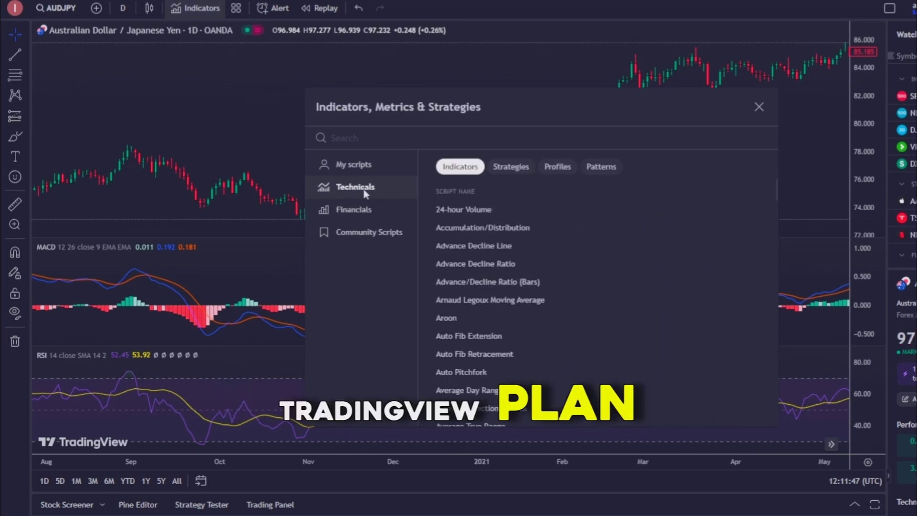
click(292, 167)
- Pan and scroll the chart to review it with the new MACD and RSI panes
drag(242, 147, 589, 164)
scroll(491, 195, up, 3)
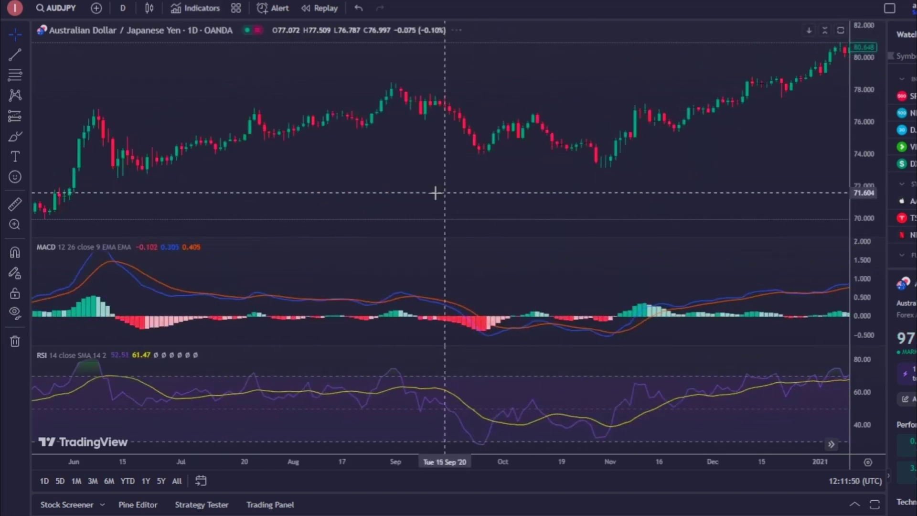
scroll(528, 216, right, 10)
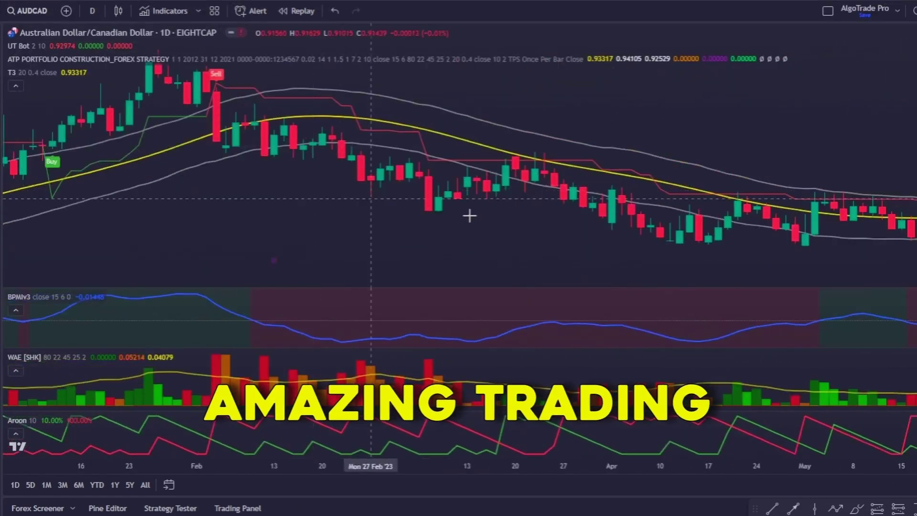
scroll(323, 210, right, 10)
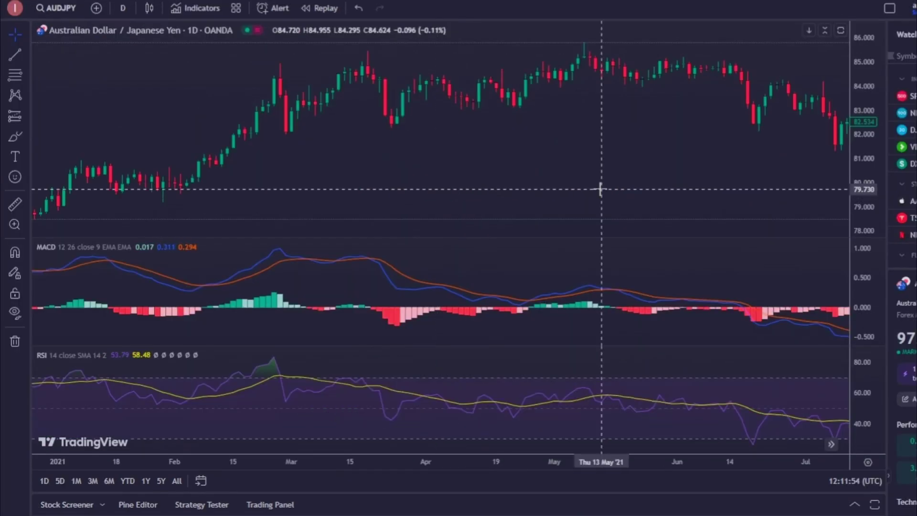
scroll(601, 189, right, 5)
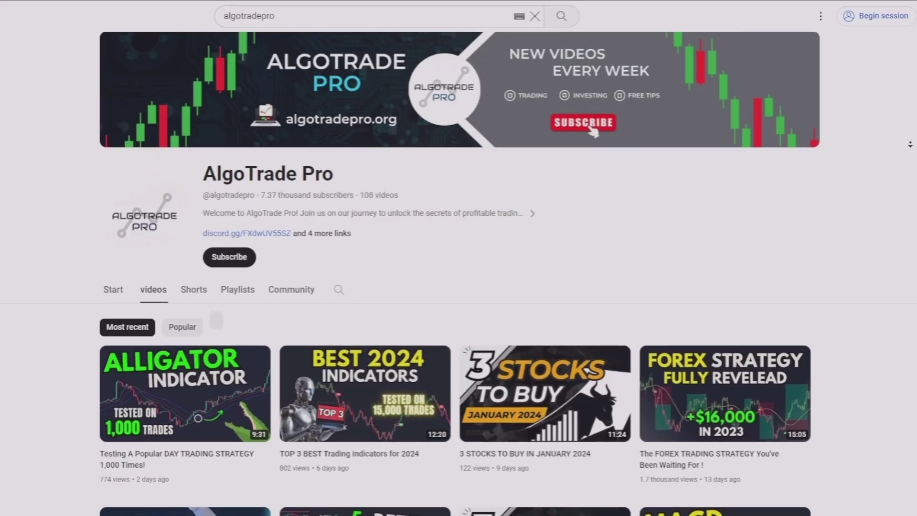
- Open the free-materials channel and expand the T3 MA with ATR Bands code post
scroll(508, 273, down, 2)
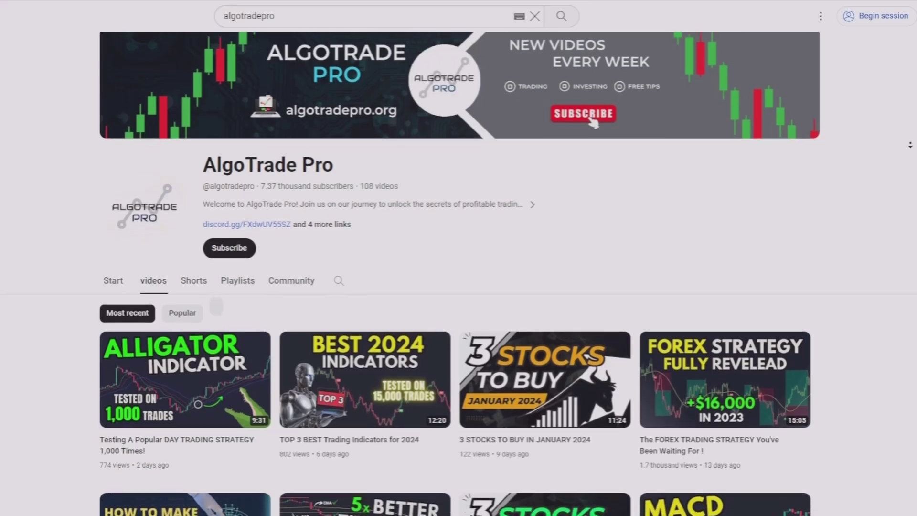
scroll(508, 273, down, 2)
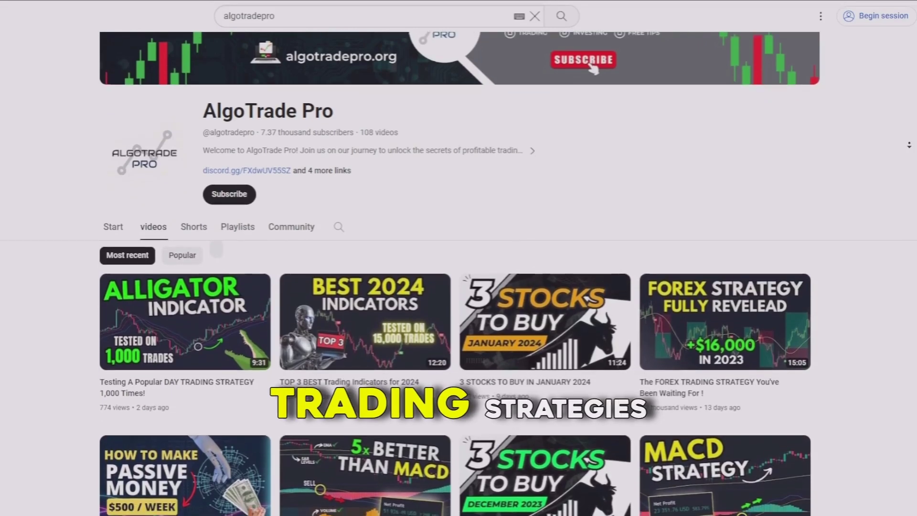
scroll(507, 274, down, 2)
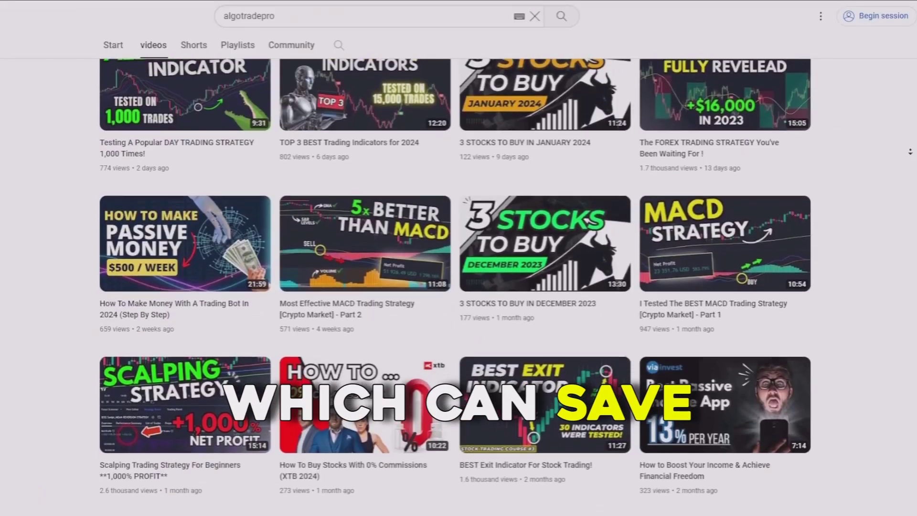
scroll(458, 287, down, 1)
scroll(458, 286, down, 3)
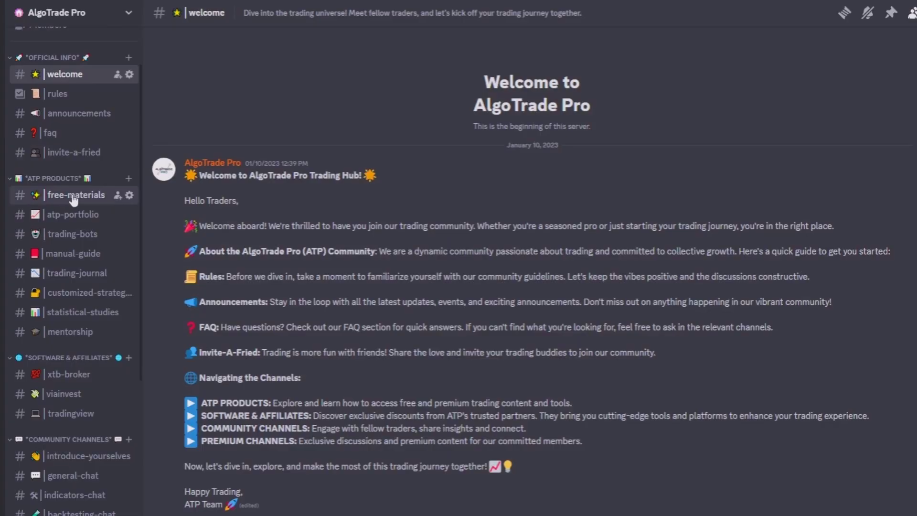
click(73, 196)
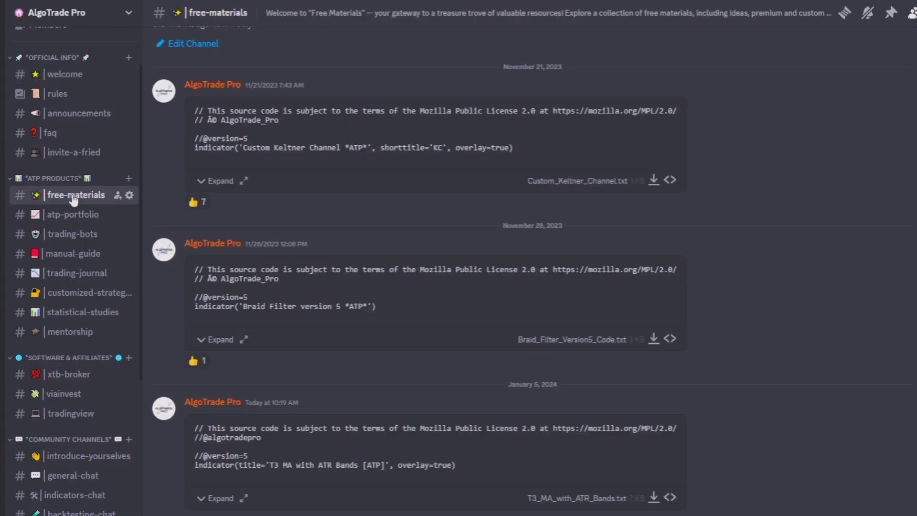
click(225, 501)
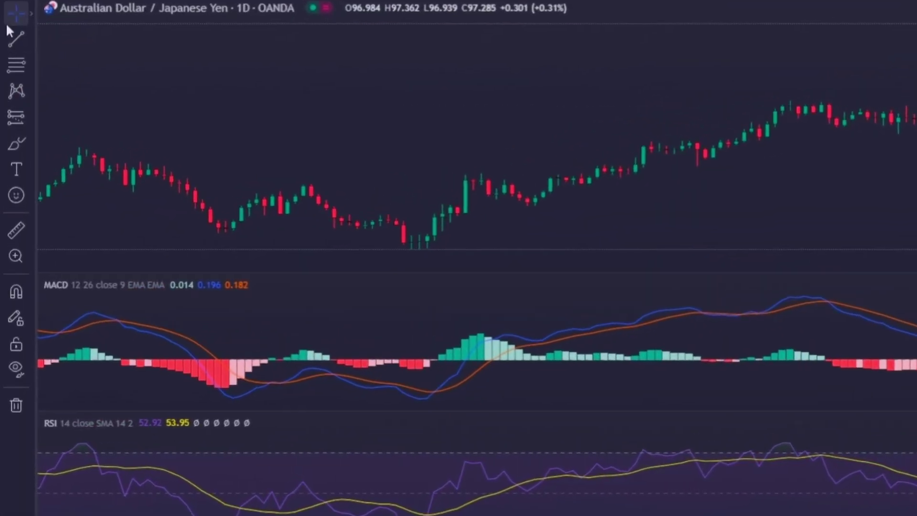
- Star Extended Line and Trend Angle, then draw a trend line from the early-November low into December
click(34, 30)
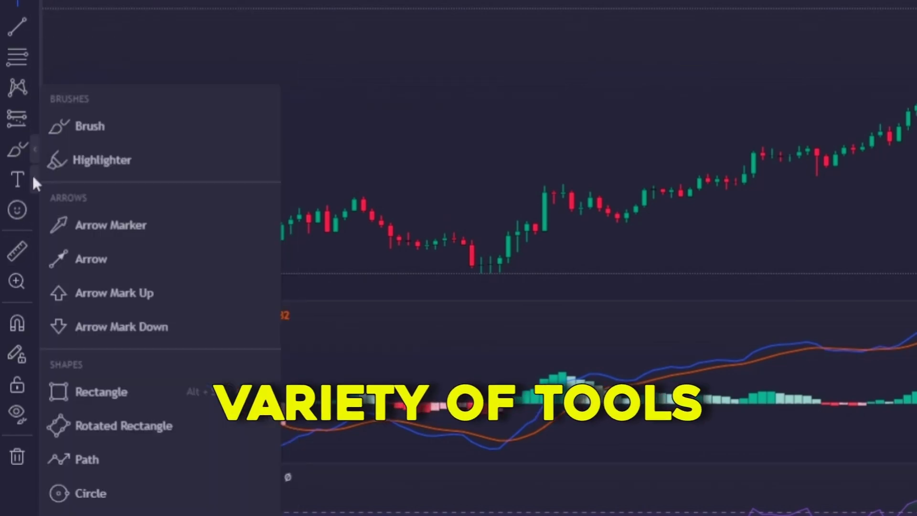
mouse_move(30, 178)
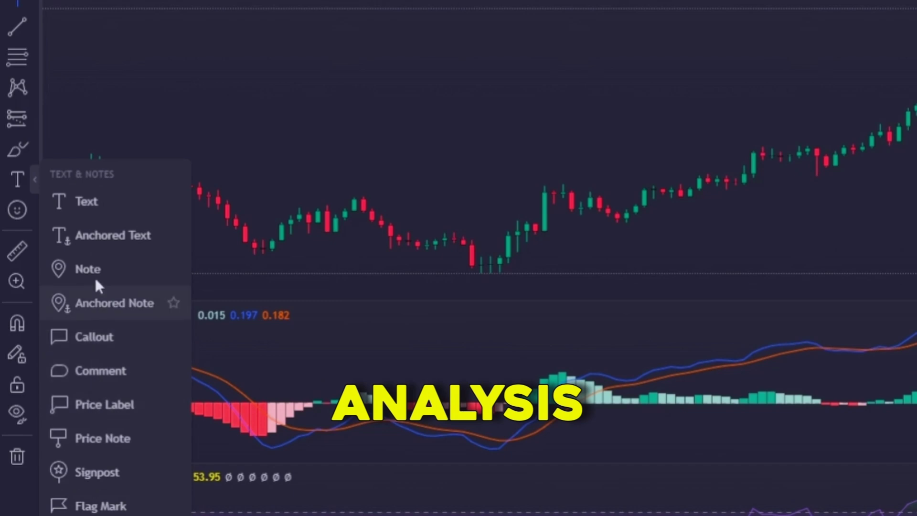
mouse_move(28, 31)
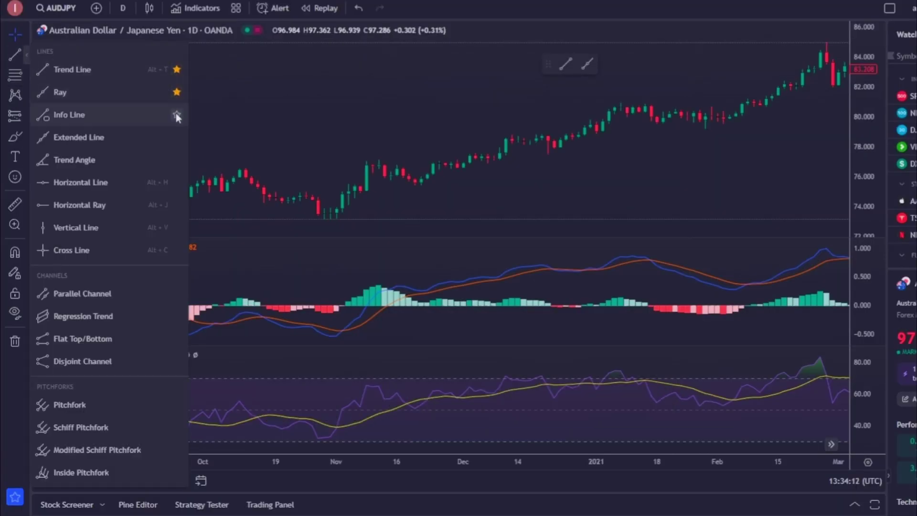
click(176, 137)
click(175, 160)
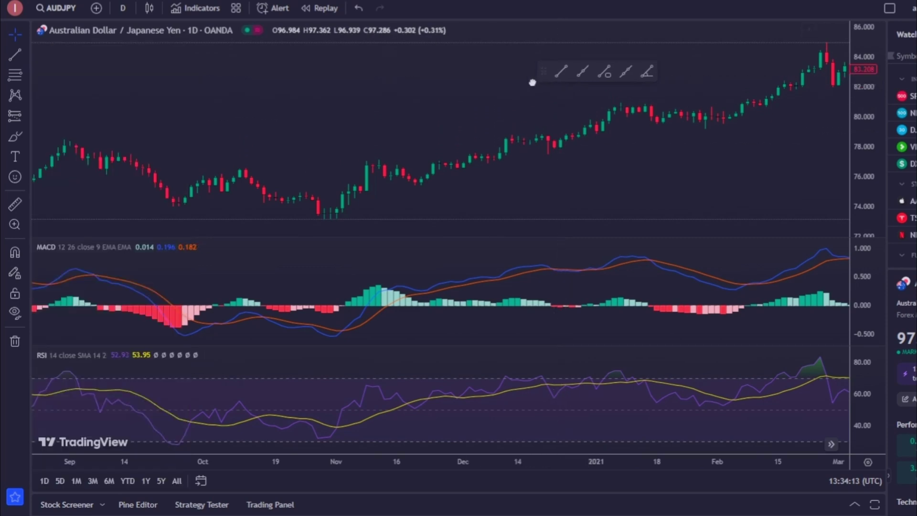
click(342, 212)
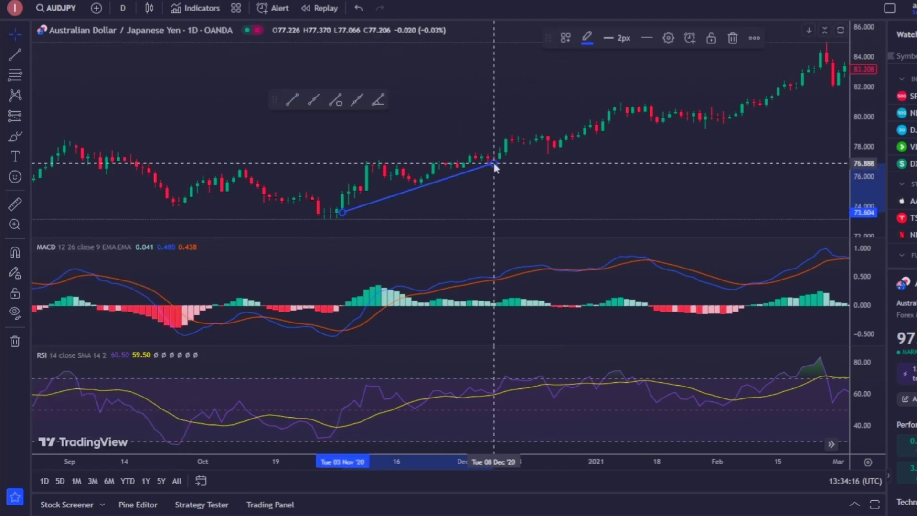
click(494, 165)
- Star Long and Short Position tools and place a long position at the 10 Dec candle
click(25, 116)
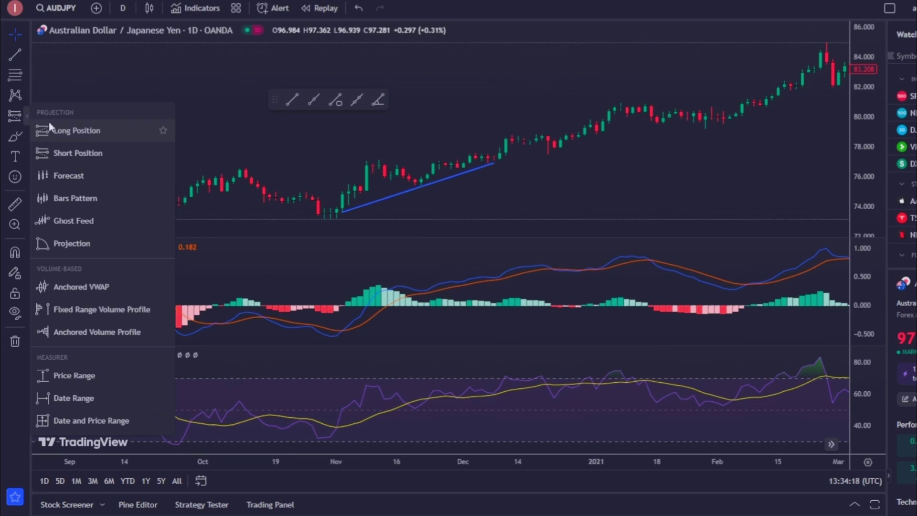
click(163, 130)
click(164, 152)
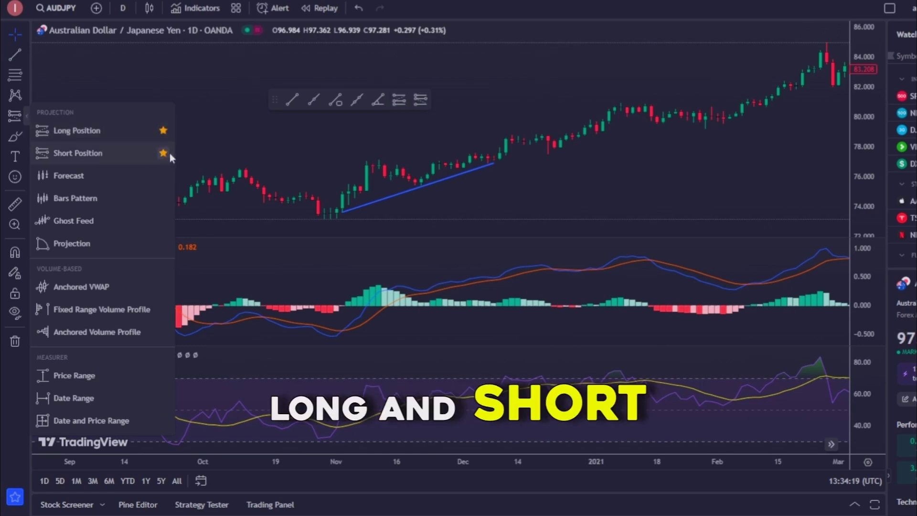
click(399, 101)
click(506, 144)
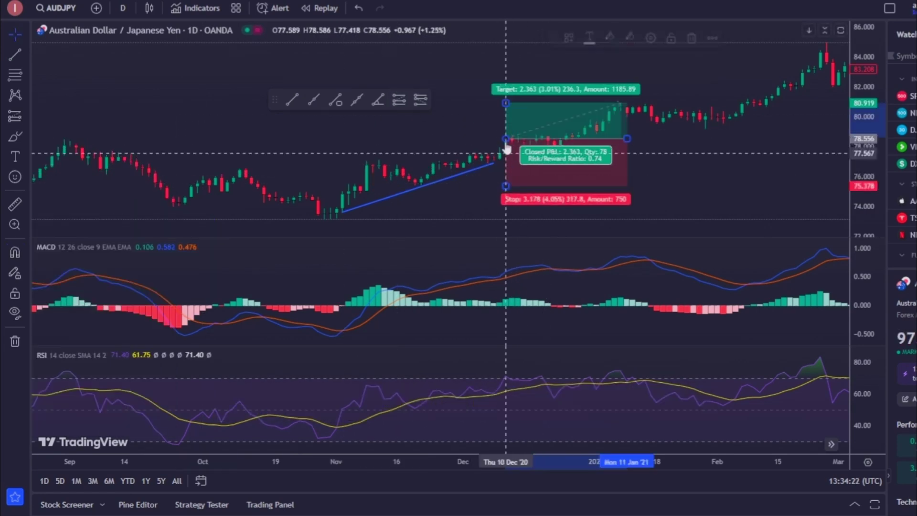
- Raise the long position's target to about 82.8, extend it to 19 Feb, and review its settings
drag(506, 103, 505, 75)
drag(627, 138, 802, 139)
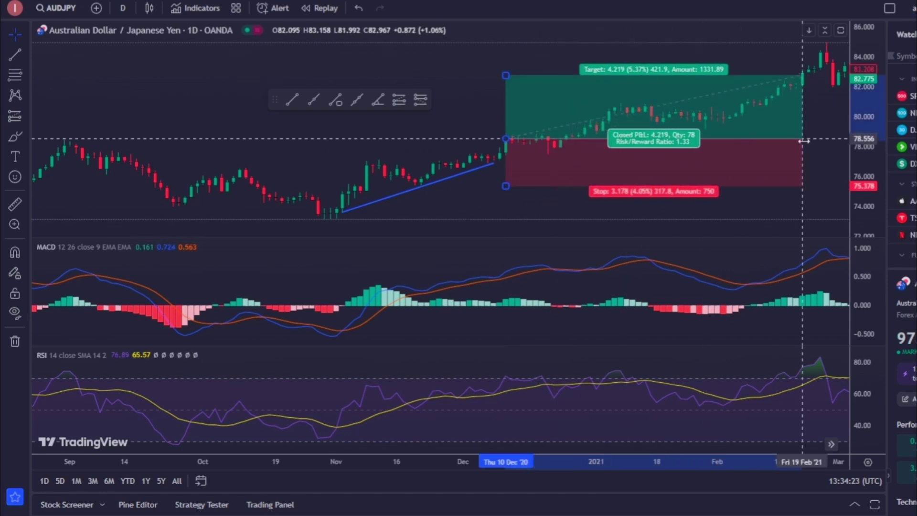
double_click(715, 141)
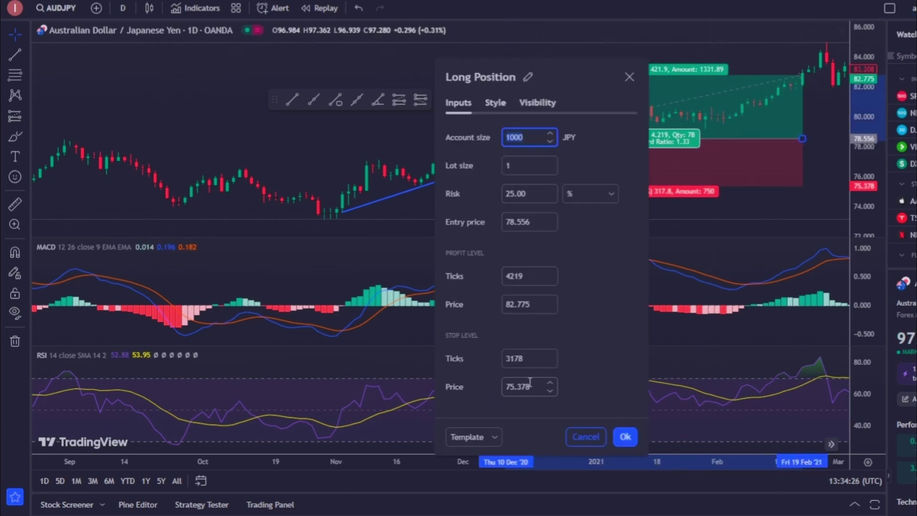
click(625, 437)
- Scroll the chart right and place a short position
scroll(557, 205, right, 10)
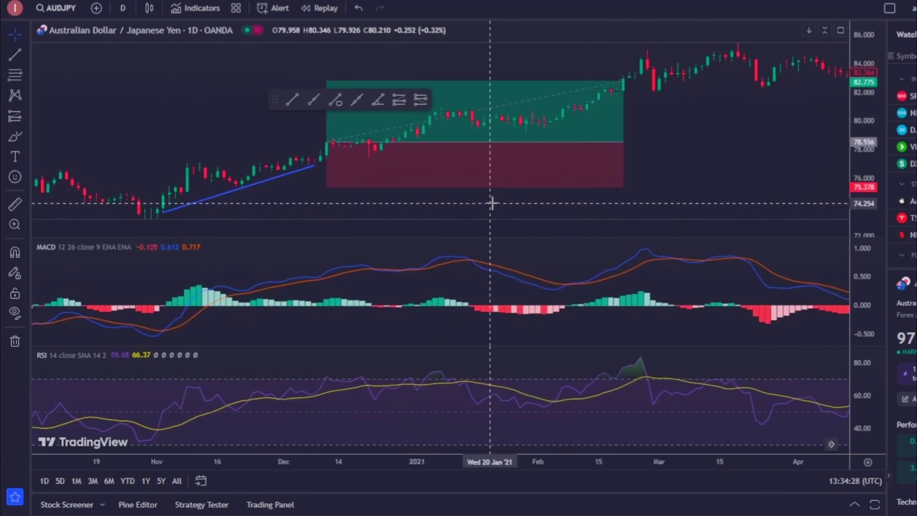
scroll(504, 185, right, 2)
click(508, 101)
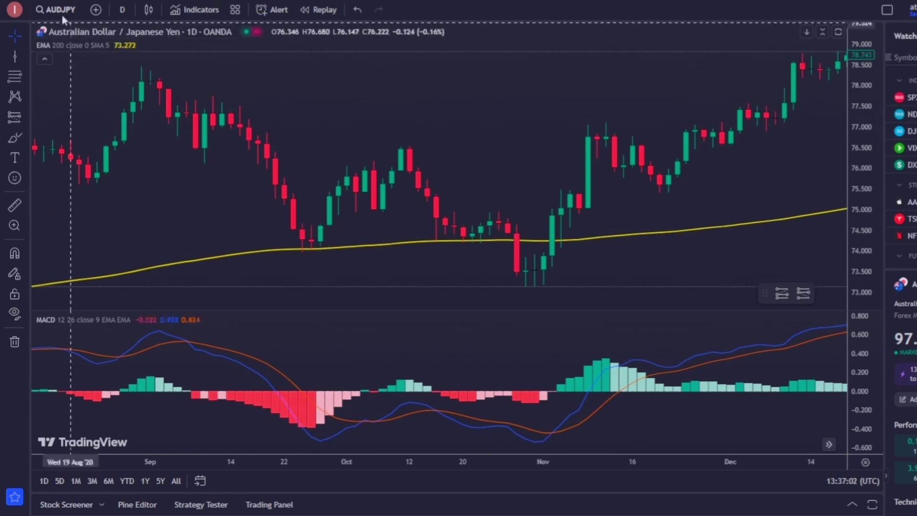
scroll(303, 145, right, 10)
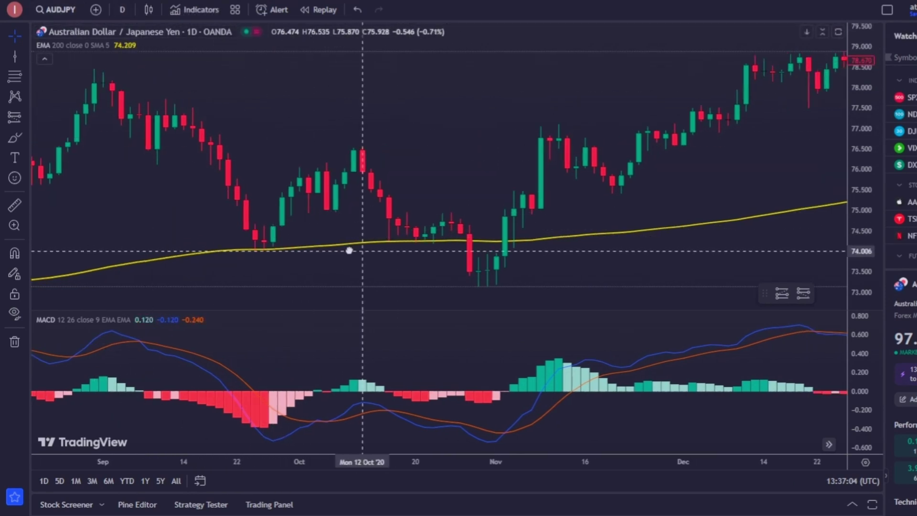
scroll(420, 264, left, 10)
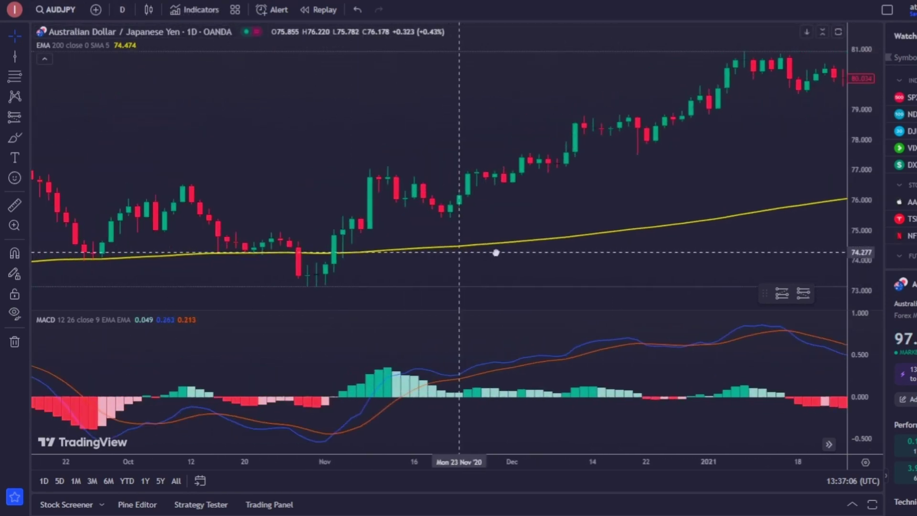
scroll(454, 275, right, 3)
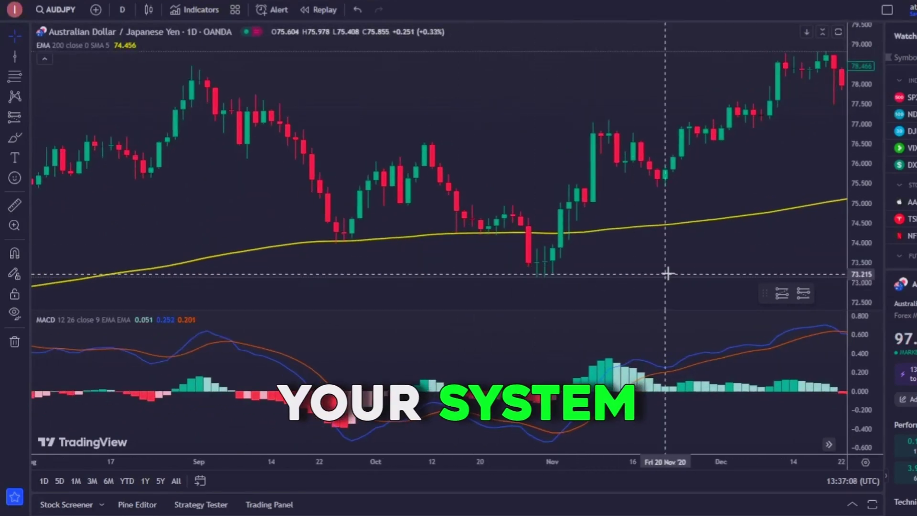
scroll(539, 278, left, 10)
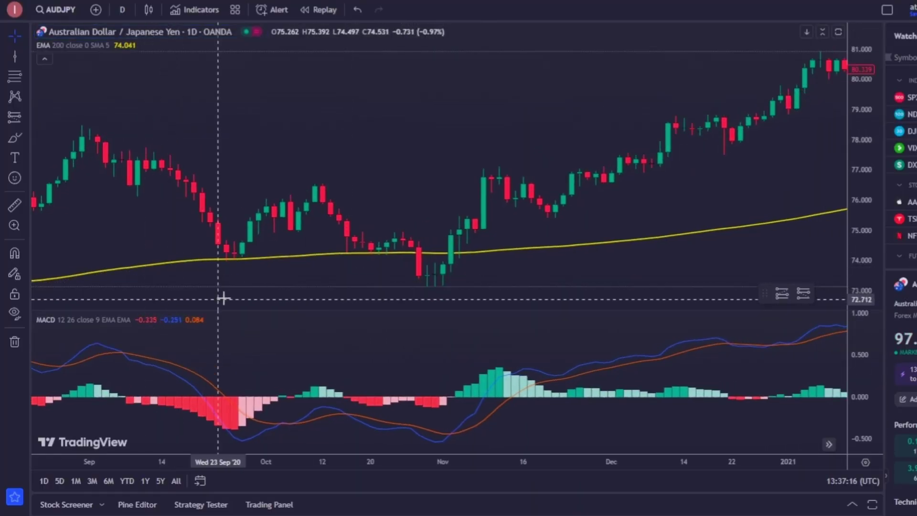
- Start bar replay from an October 2020 bar
click(319, 10)
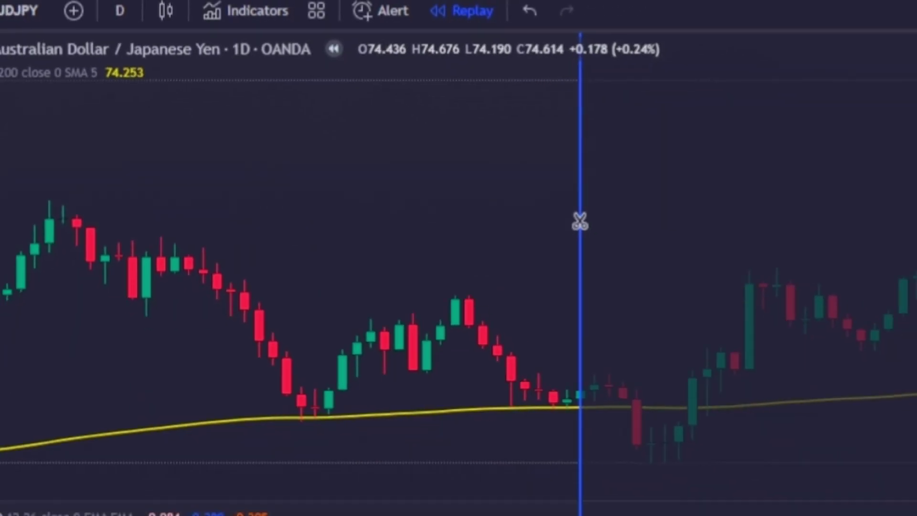
click(580, 221)
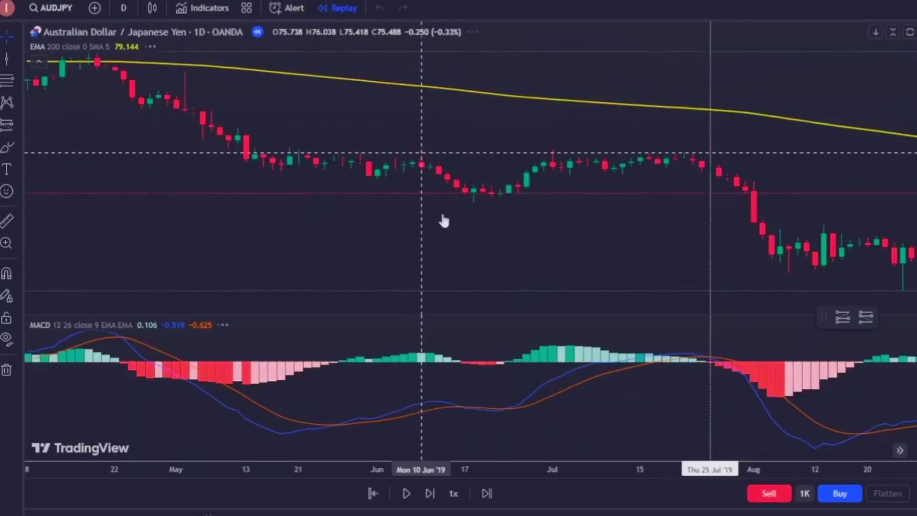
scroll(510, 267, down, 2)
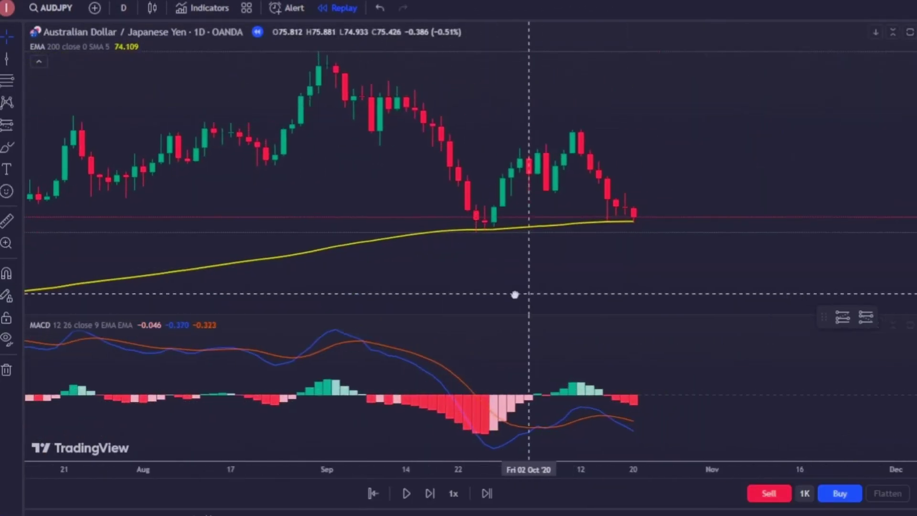
- Pan the chart back through 2020, 2019 and 2018 to the late-August 2017 bars
drag(381, 314, 403, 263)
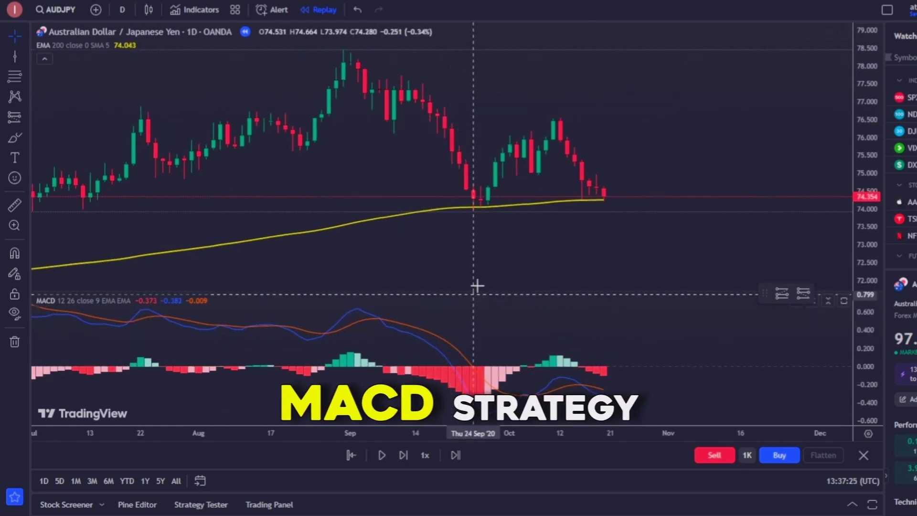
drag(482, 268, 593, 264)
drag(339, 253, 642, 259)
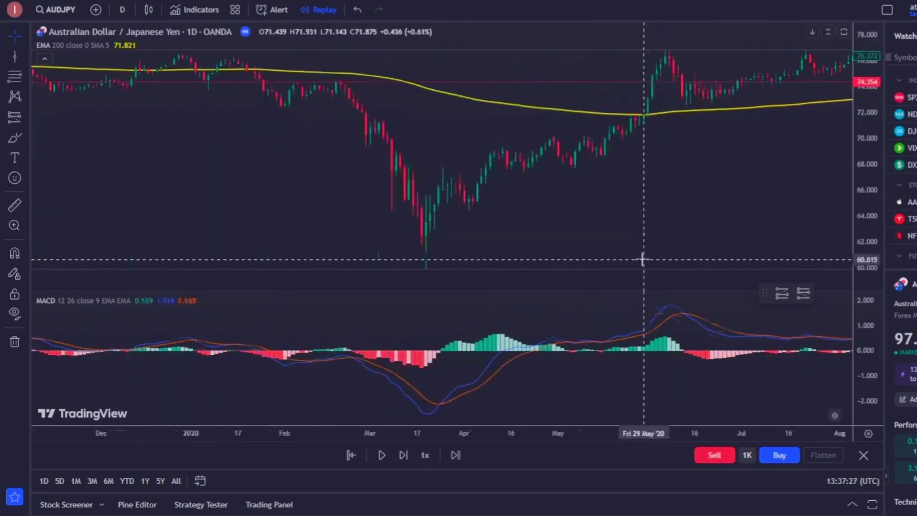
drag(346, 221, 438, 221)
drag(48, 215, 816, 222)
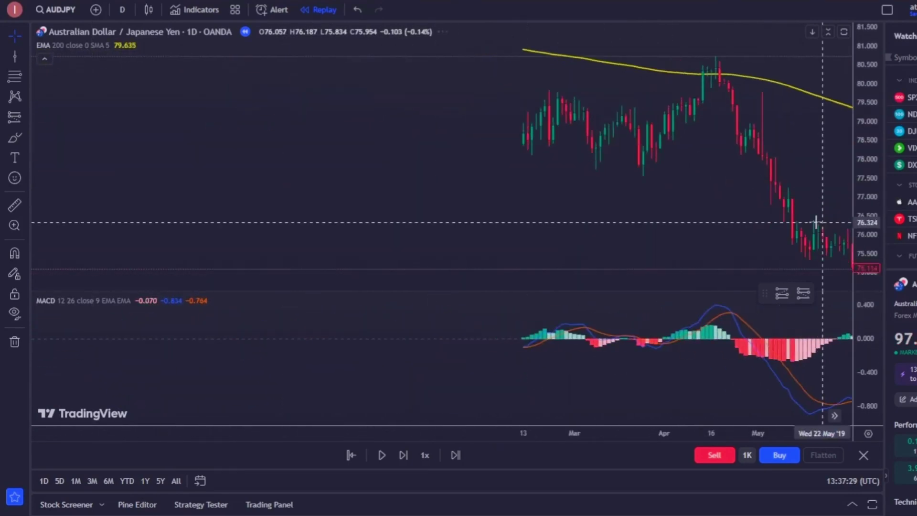
drag(336, 215, 833, 231)
drag(328, 248, 817, 273)
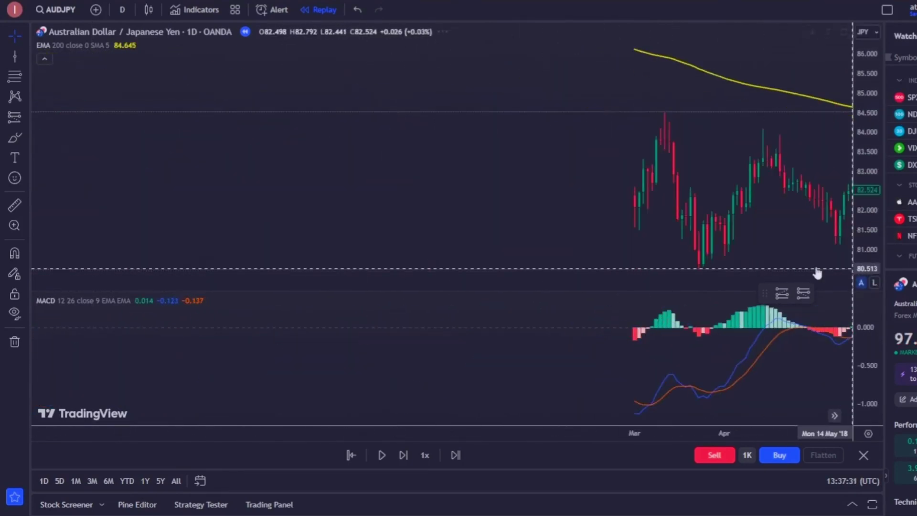
drag(305, 244, 420, 250)
drag(300, 248, 664, 268)
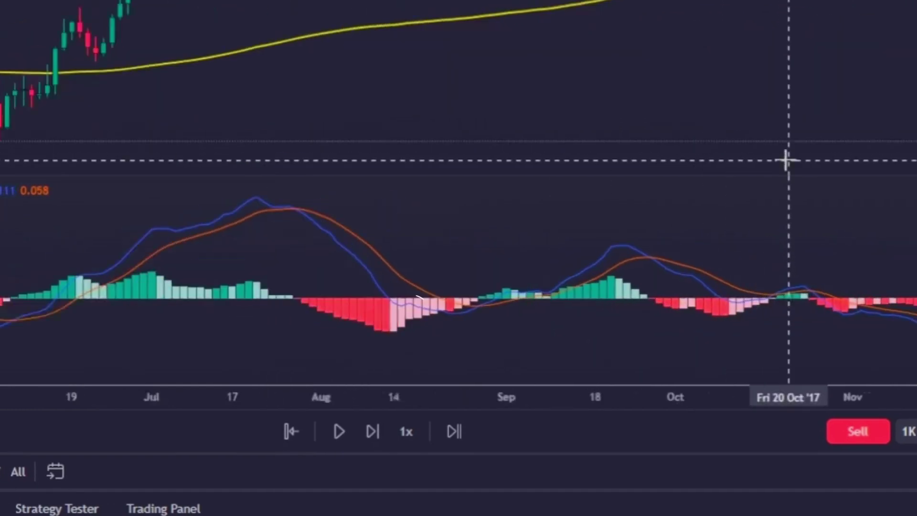
drag(485, 308, 410, 312)
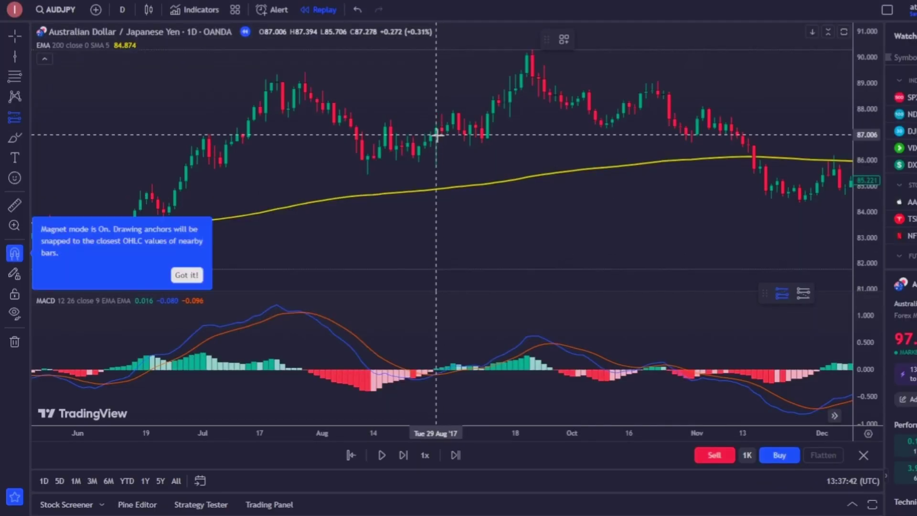
- Place a long position at the 29 Aug 2017 bar with a higher target, ending 20 Sep
click(436, 135)
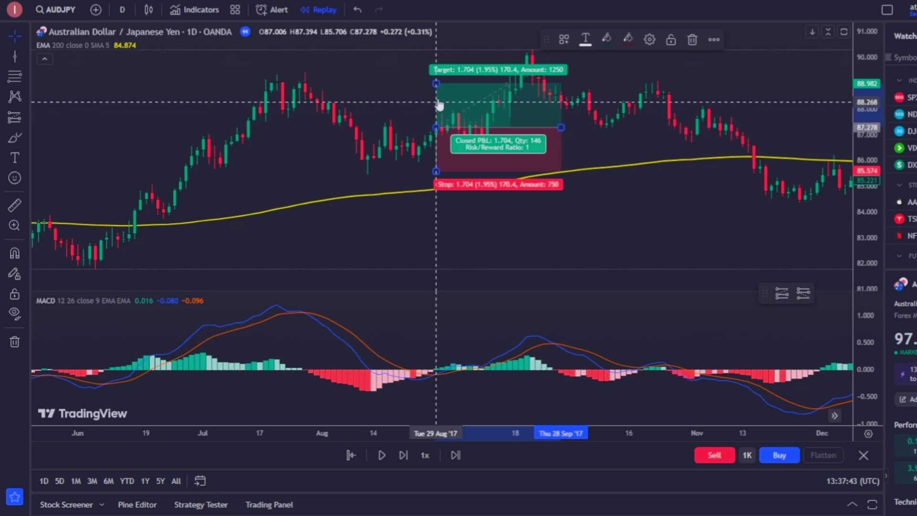
drag(436, 84, 436, 60)
drag(561, 127, 526, 127)
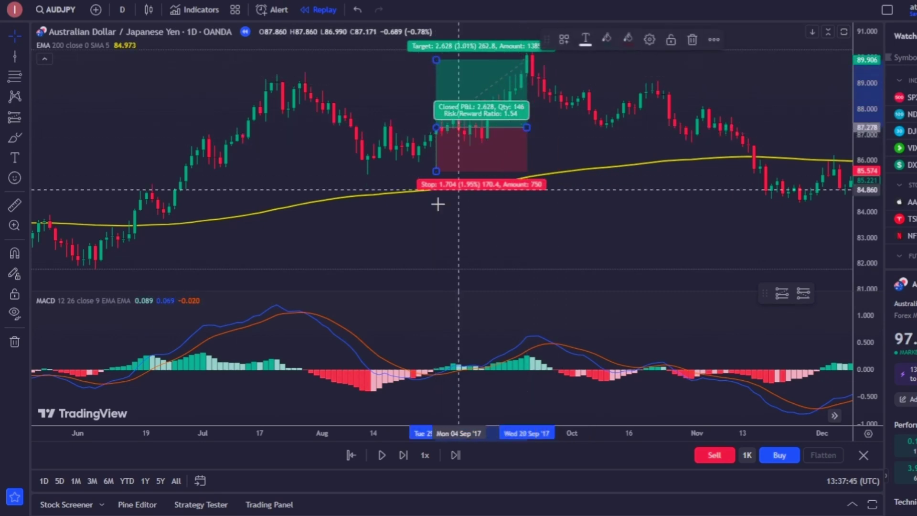
drag(684, 239, 128, 195)
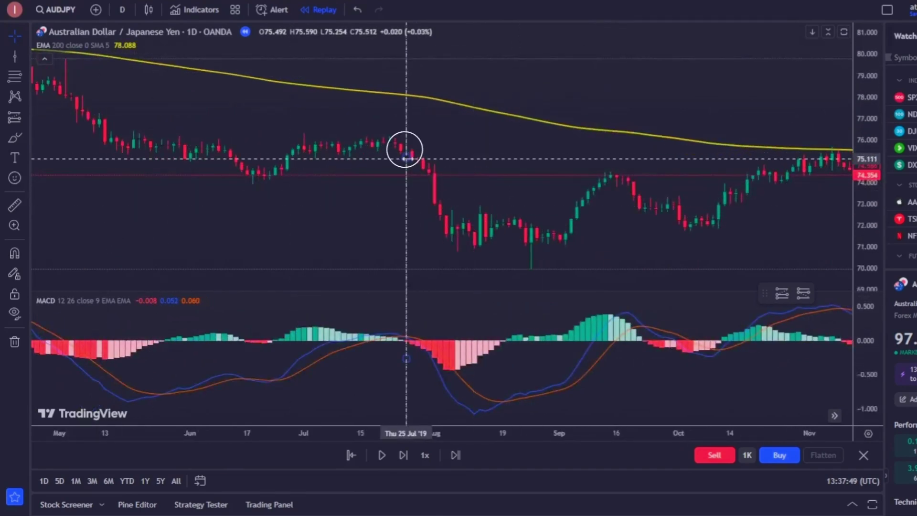
drag(534, 225, 219, 194)
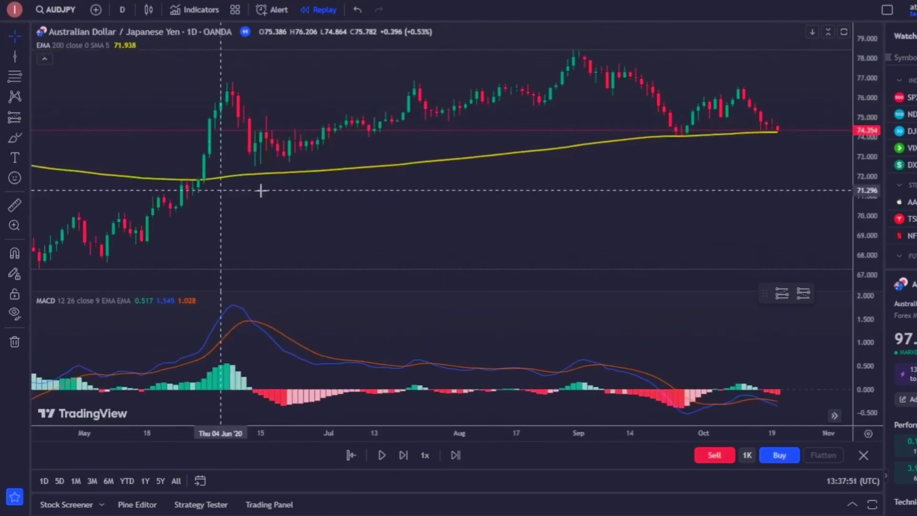
scroll(429, 387, up, 3)
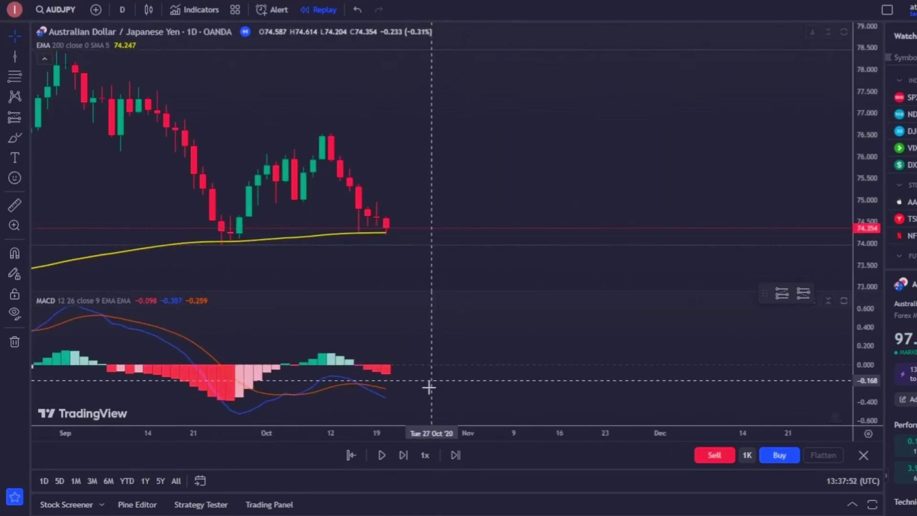
- Step the bar replay forward seven bars
click(403, 455)
click(404, 455)
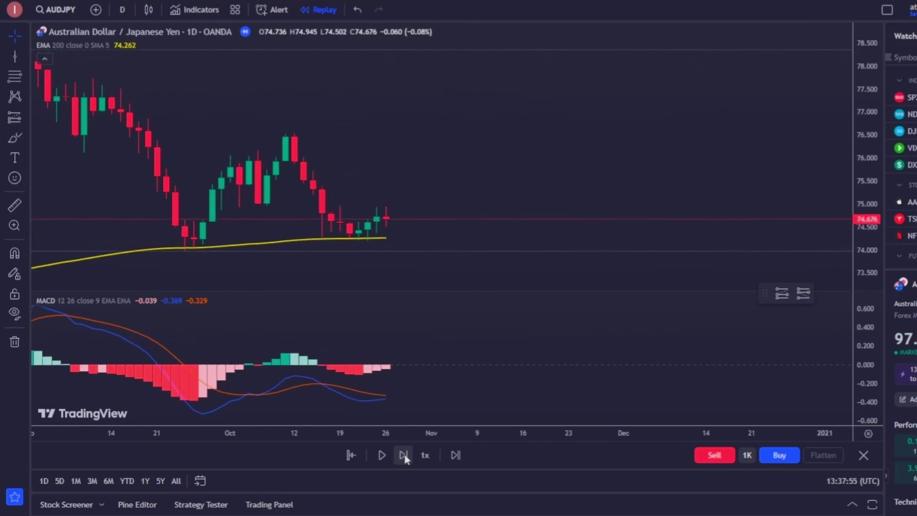
click(403, 455)
click(404, 455)
click(403, 455)
click(403, 455)
click(404, 455)
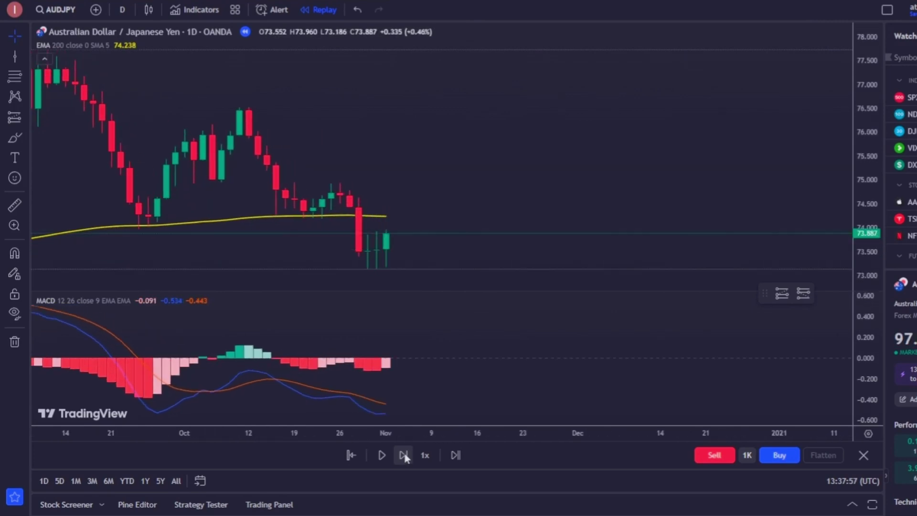
click(403, 455)
click(403, 455)
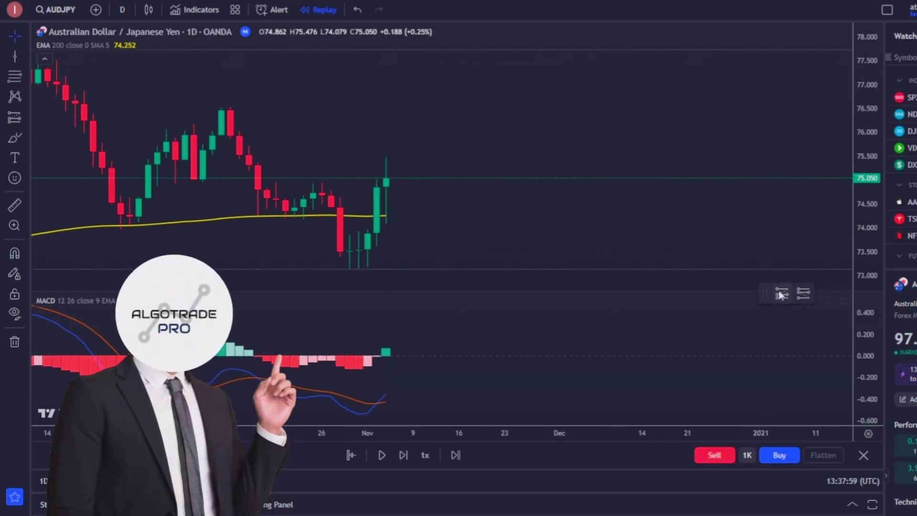
- Open a long position at the latest bar with a lower stop and a 77.485 target
click(399, 183)
drag(386, 219, 386, 244)
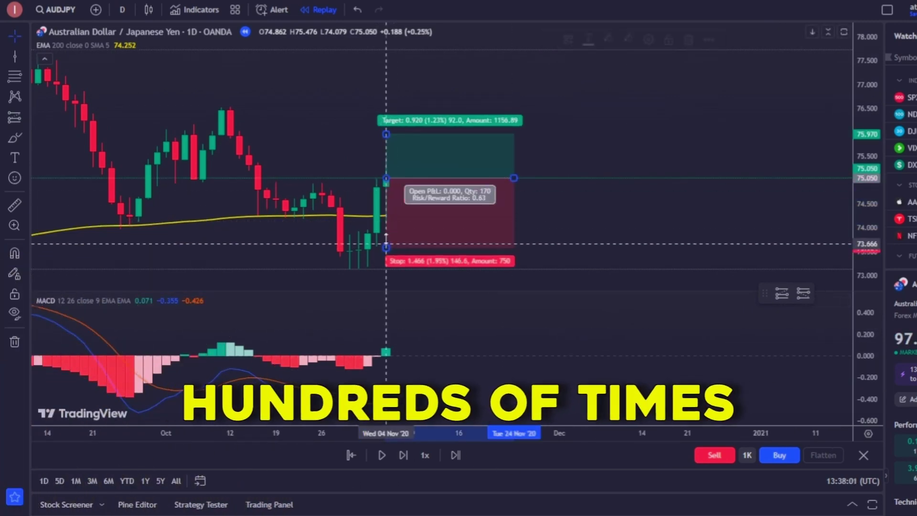
drag(386, 136, 386, 62)
- Advance the replay nine bars into the trade and extend the long position across them
click(404, 454)
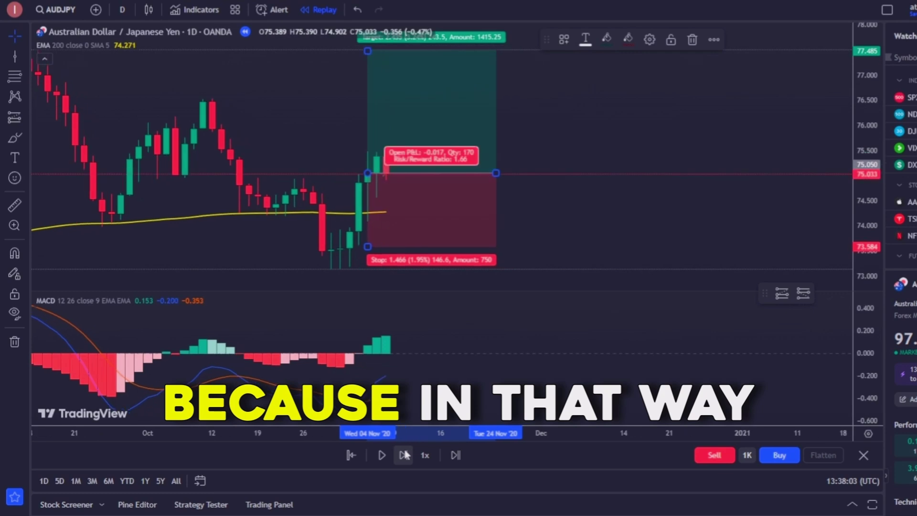
click(404, 454)
click(404, 455)
click(404, 455)
click(404, 454)
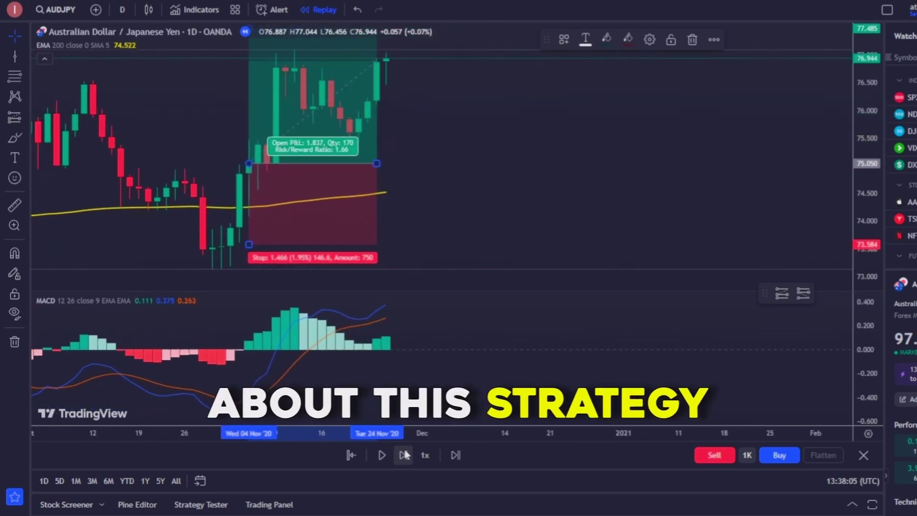
click(404, 455)
click(404, 455)
click(404, 454)
click(404, 454)
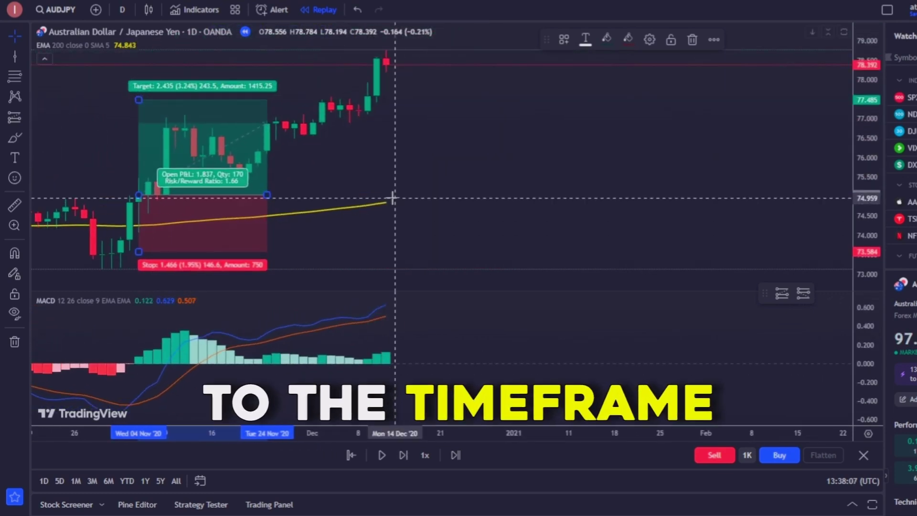
drag(287, 195, 380, 194)
click(424, 397)
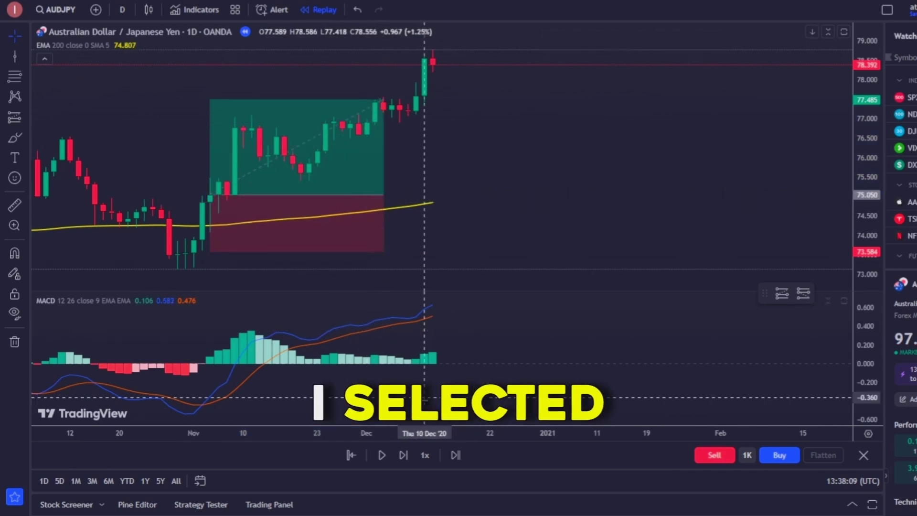
- Replay several more bars of the trade, then bring up the Pine Editor
click(404, 455)
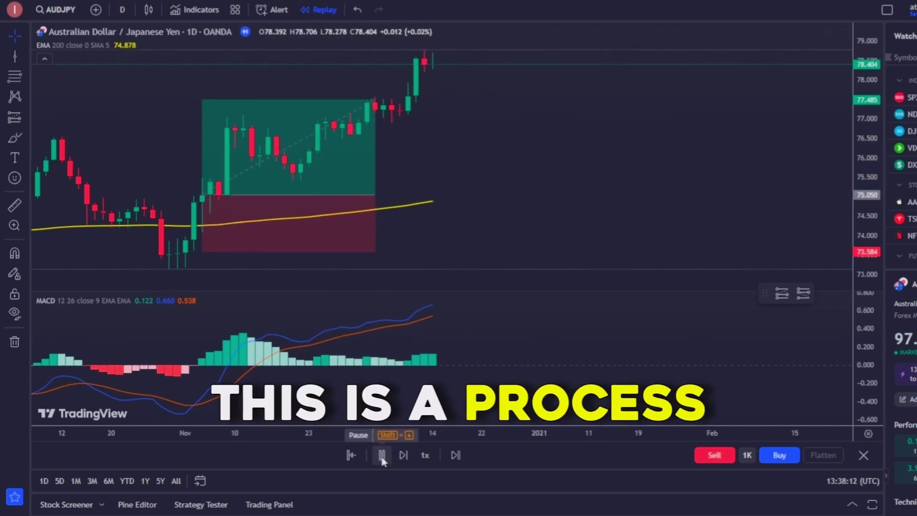
click(403, 456)
click(403, 455)
click(403, 456)
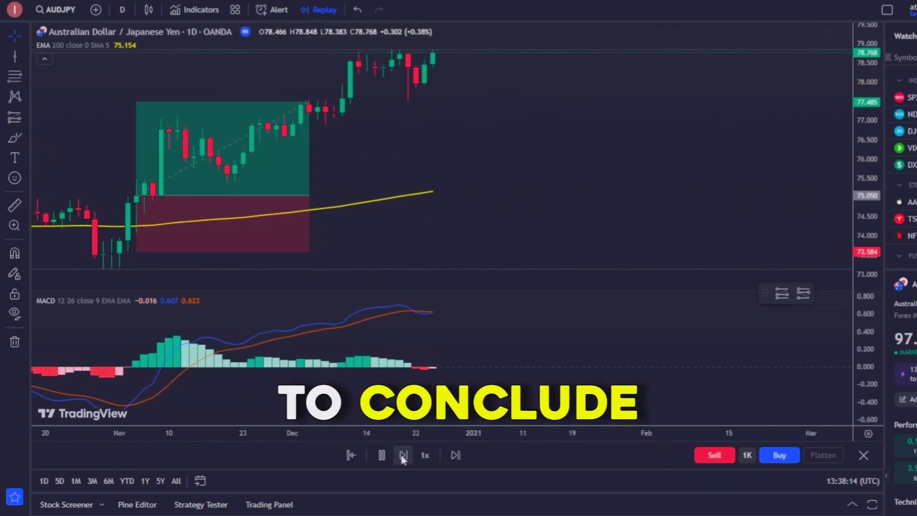
click(403, 456)
click(403, 455)
click(403, 455)
click(403, 456)
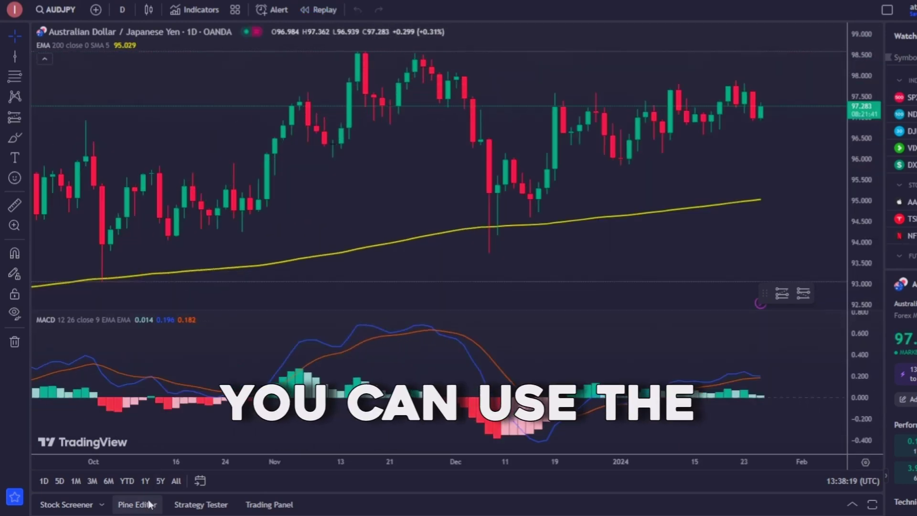
click(137, 504)
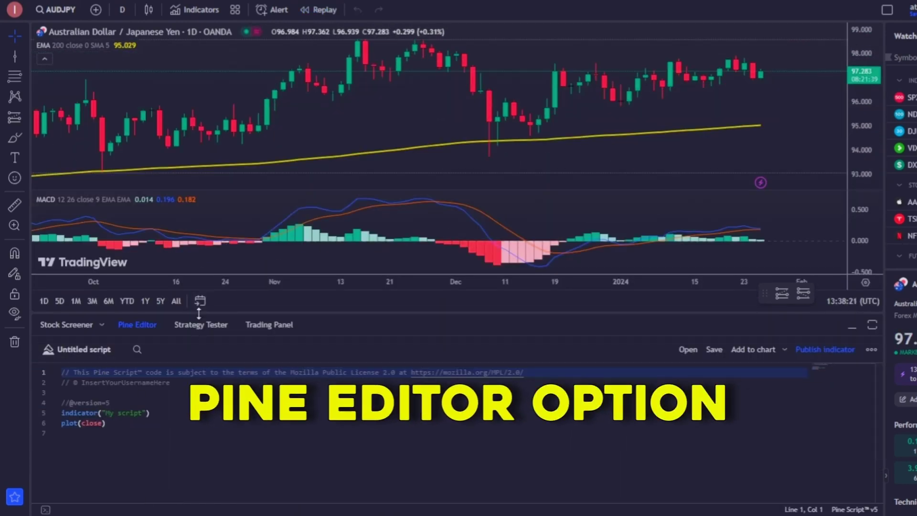
- Enlarge the Pine Editor panel and load the new strategy template code
drag(199, 314, 207, 152)
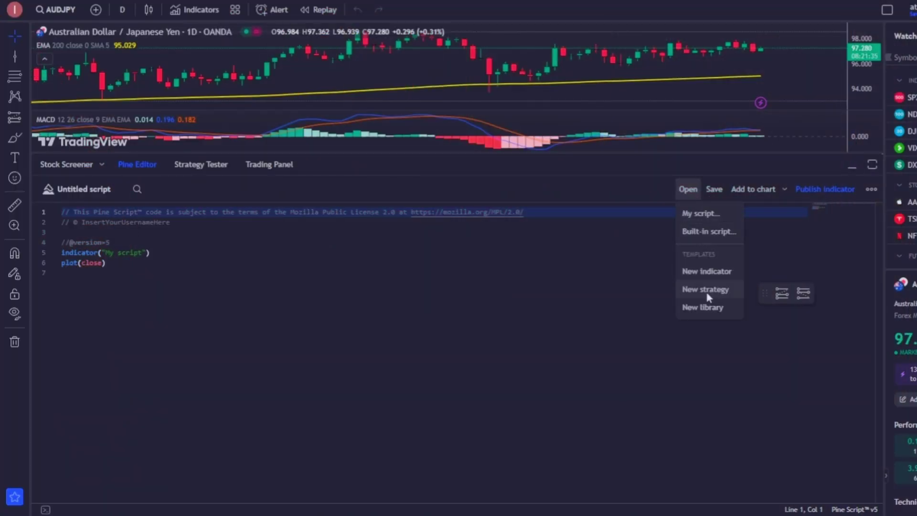
click(704, 290)
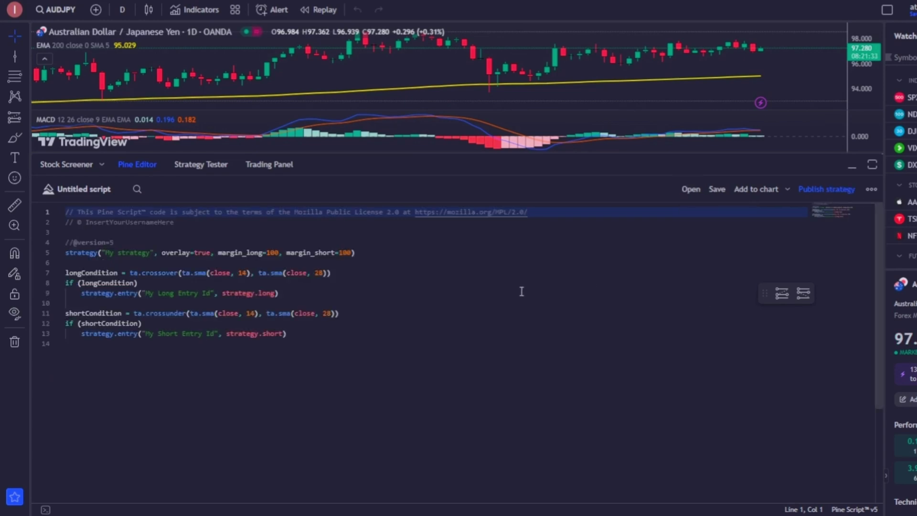
drag(341, 342, 113, 258)
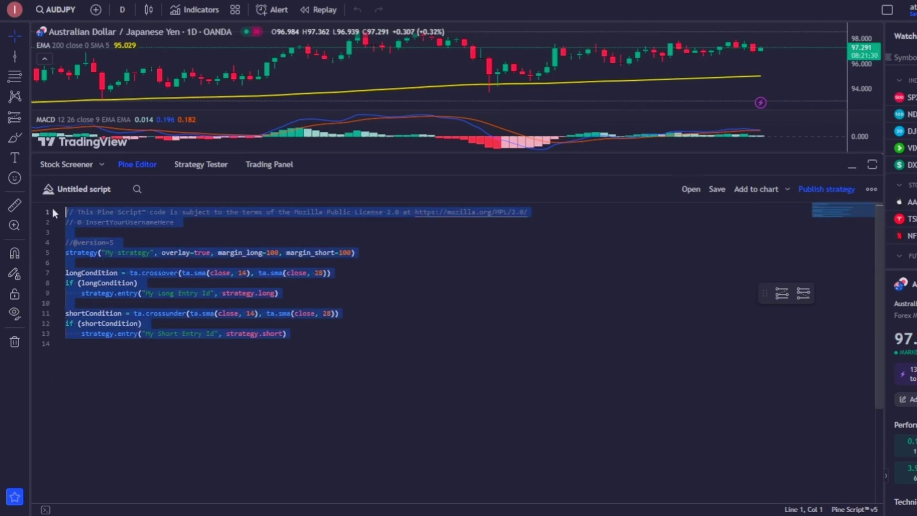
click(353, 346)
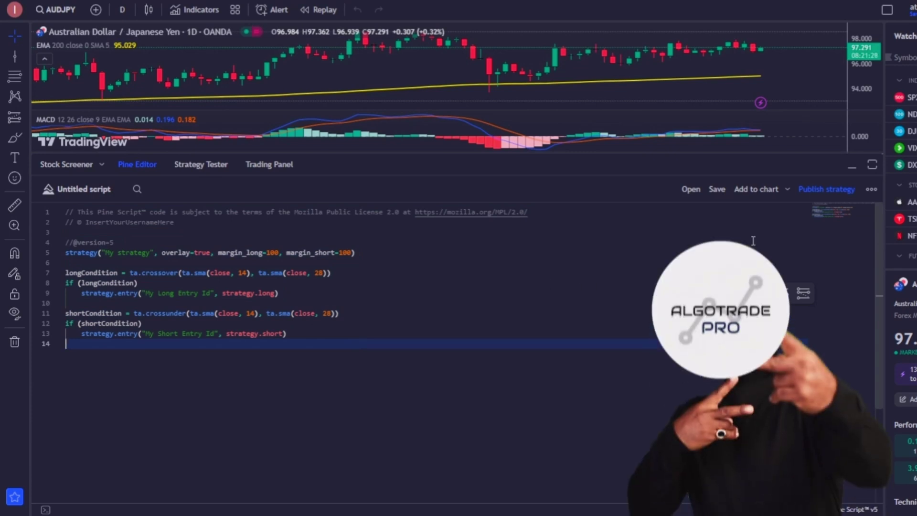
- Open the Pine Script v5 User Manual's primer page from the editor's menu
click(870, 190)
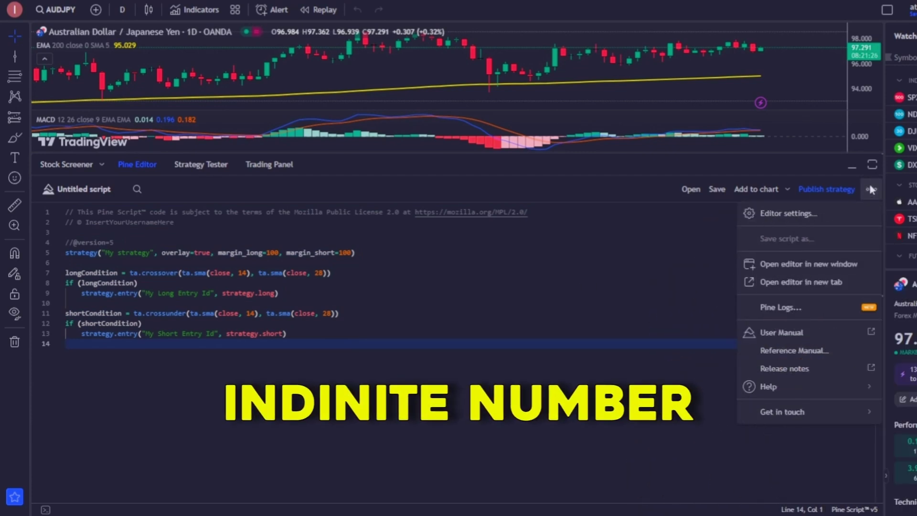
click(784, 333)
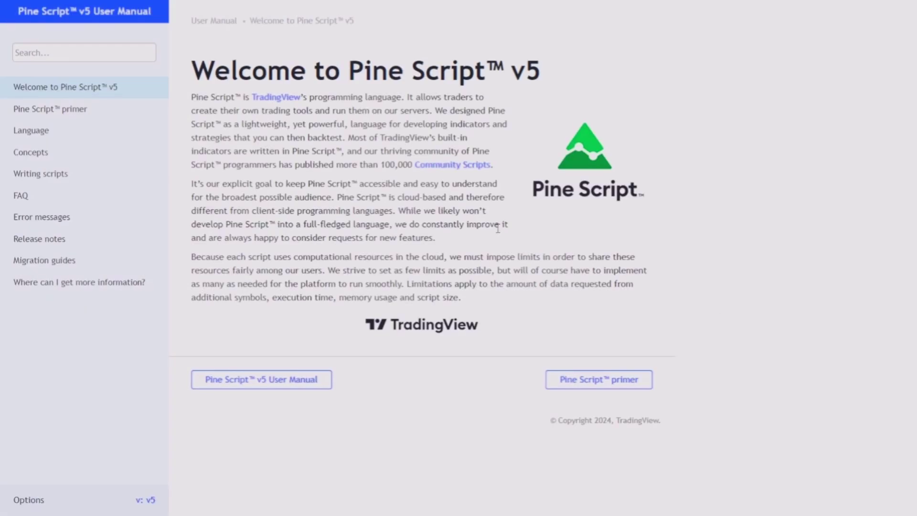
click(47, 110)
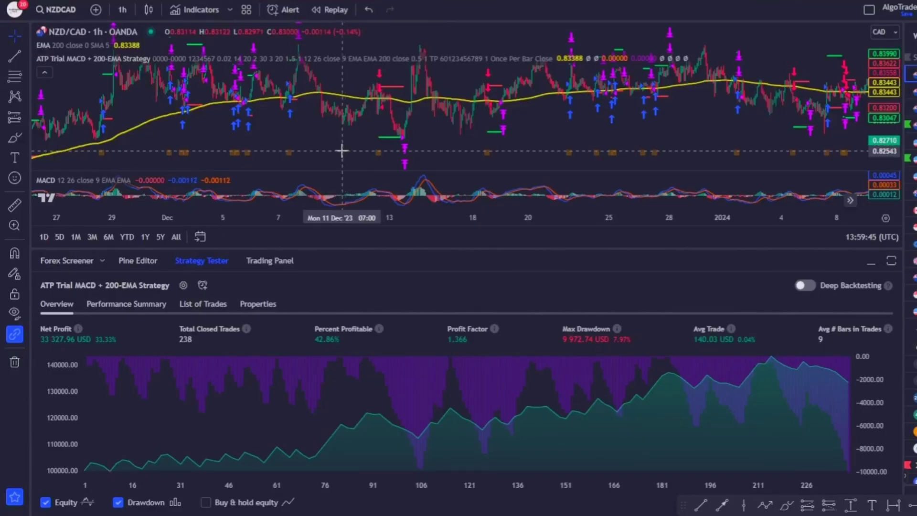
- Switch the chart through ETHUSD and Amazon to XAUUSD, rerunning the strategy backtest each time
text(ETHUSD)
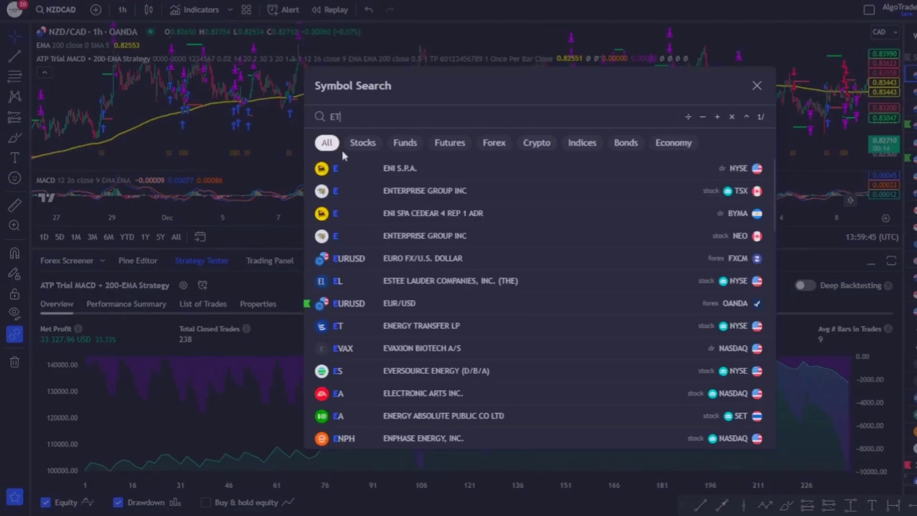
click(481, 214)
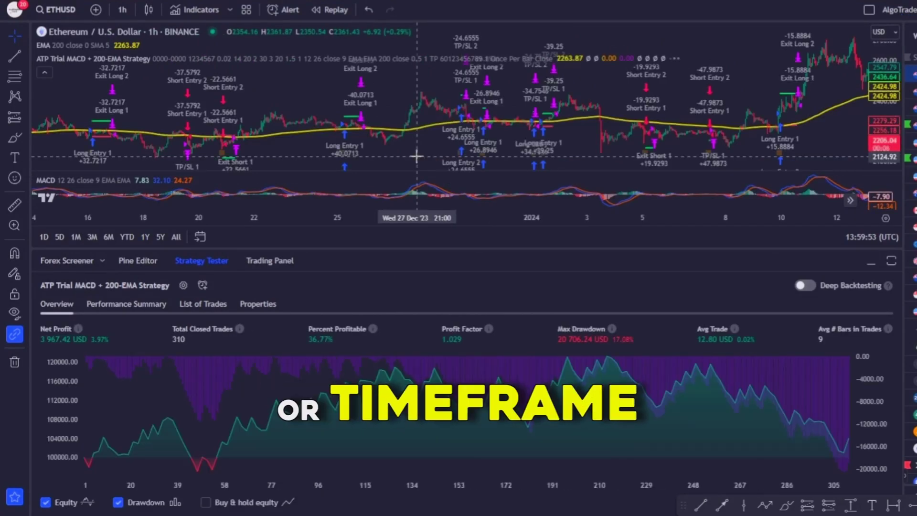
text(AMAZON)
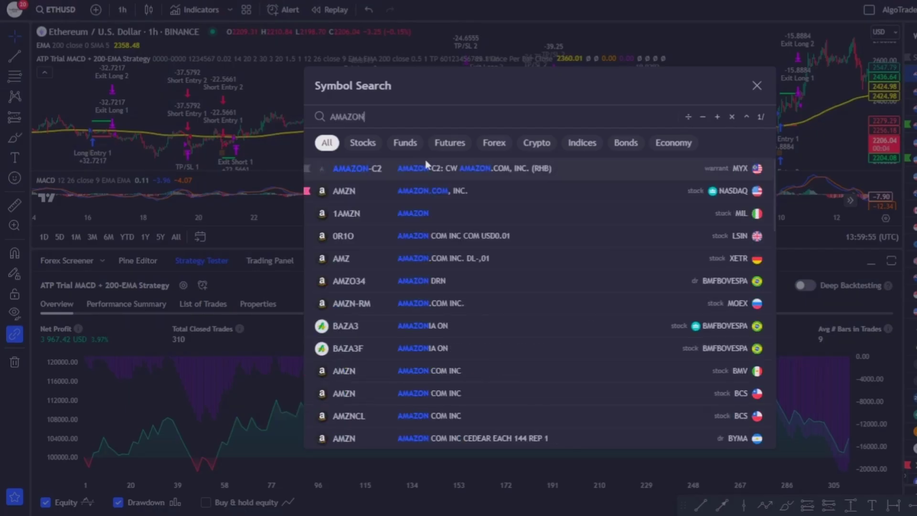
click(424, 180)
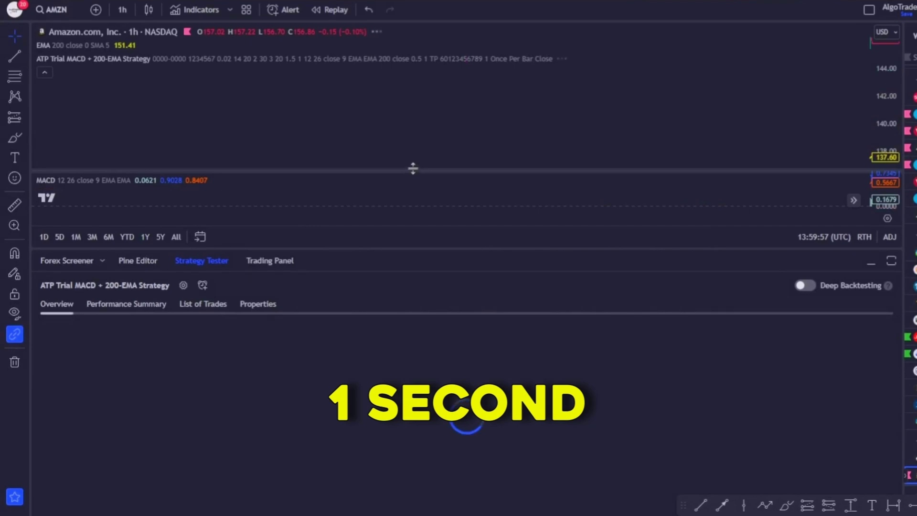
text(XAUUSD)
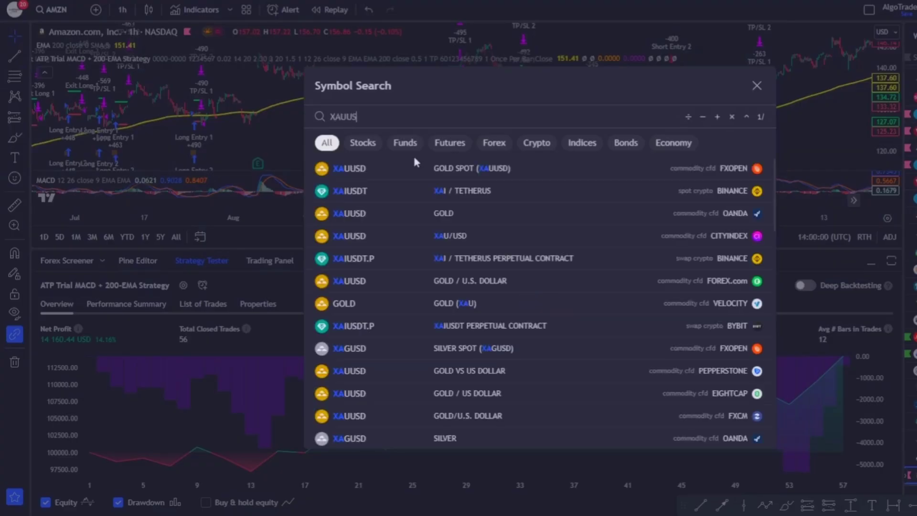
click(425, 172)
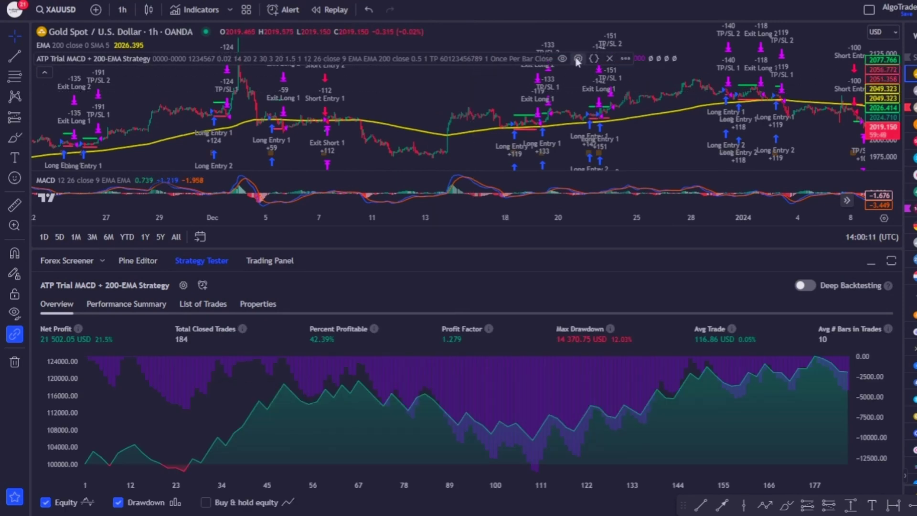
click(577, 58)
scroll(457, 123, down, 5)
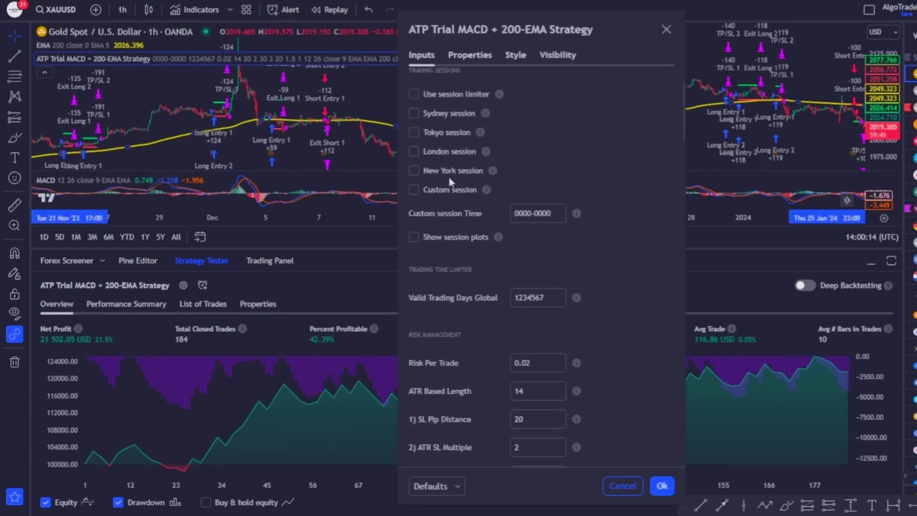
scroll(452, 183, down, 12)
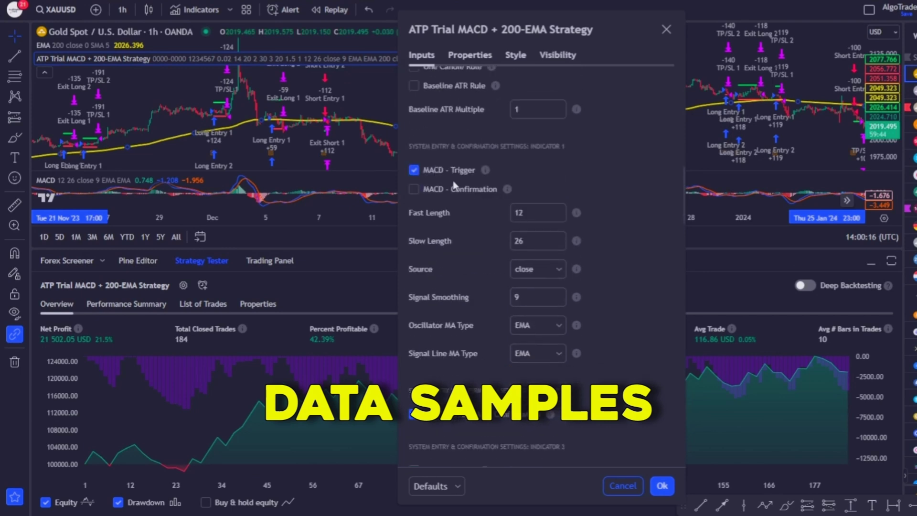
scroll(454, 186, down, 15)
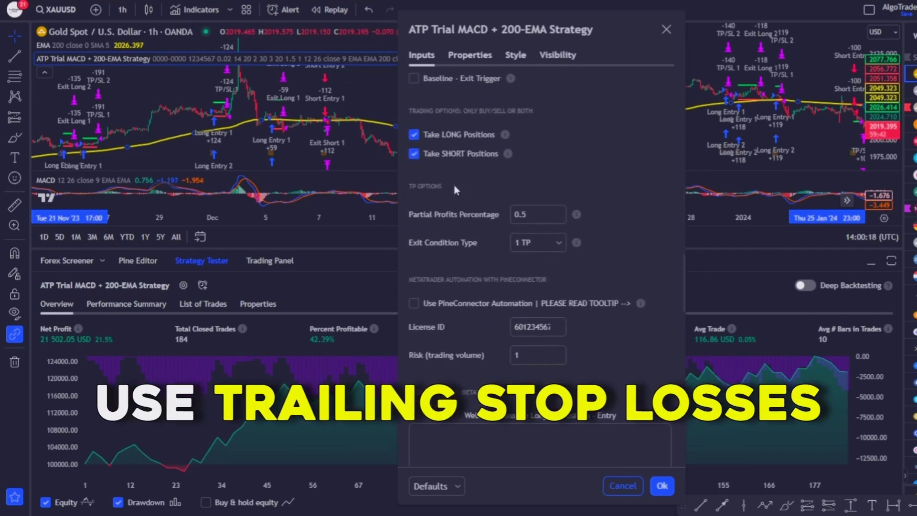
scroll(455, 190, down, 1)
click(537, 234)
click(532, 258)
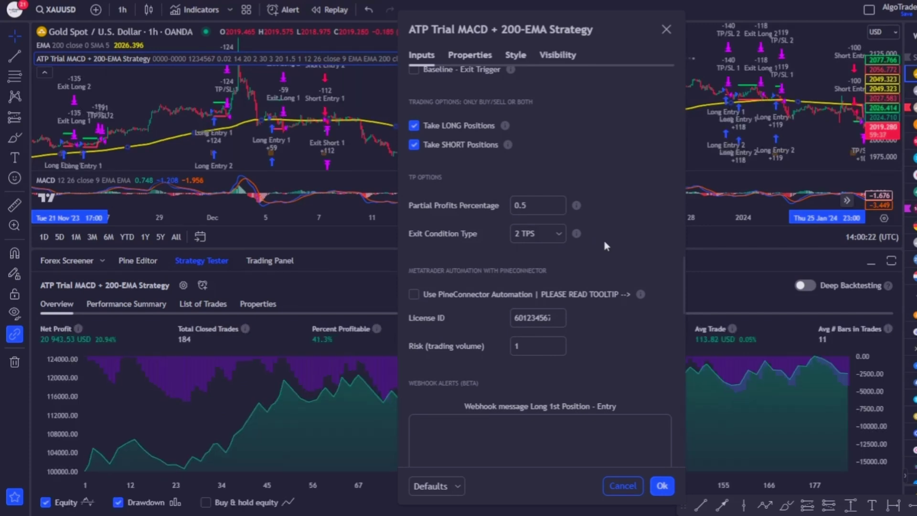
click(533, 256)
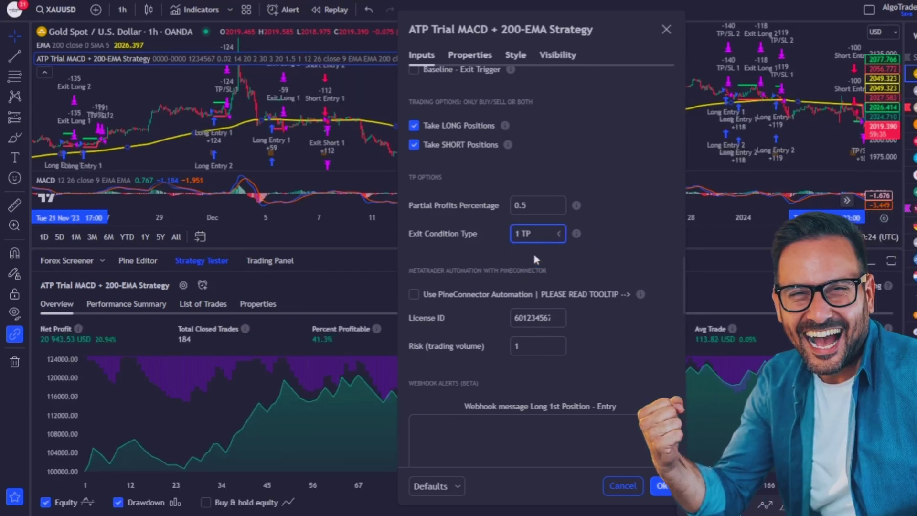
scroll(592, 253, up, 10)
scroll(580, 265, up, 8)
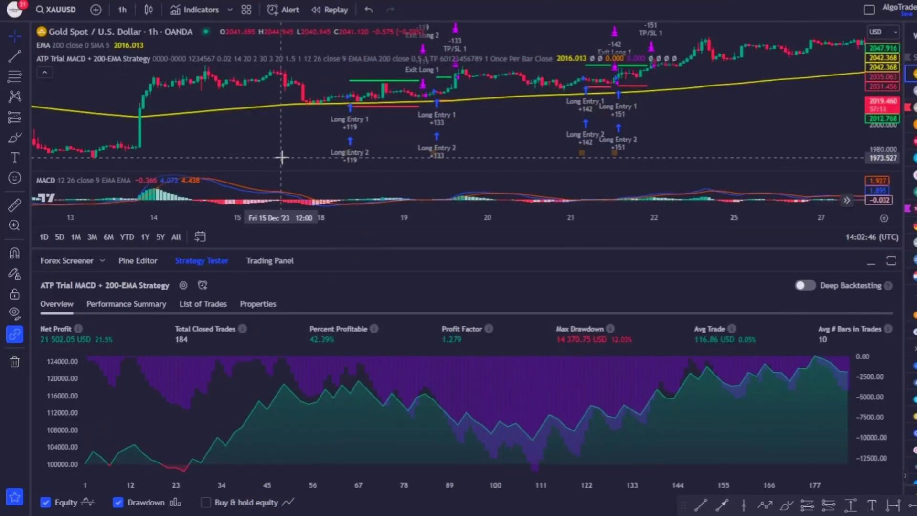
drag(282, 155, 488, 150)
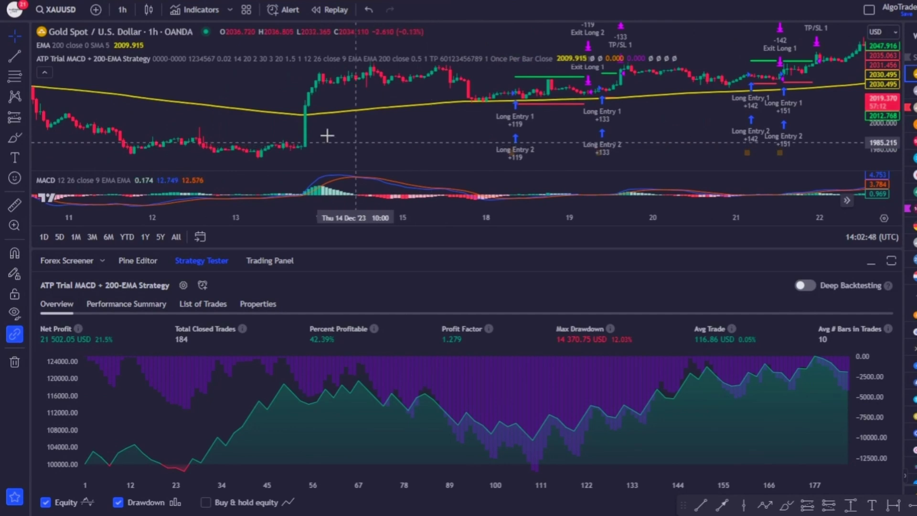
- Search indicators for 'strat', scroll the community strategies, and enlarge the Strategy Tester panel
click(201, 11)
text(strategy)
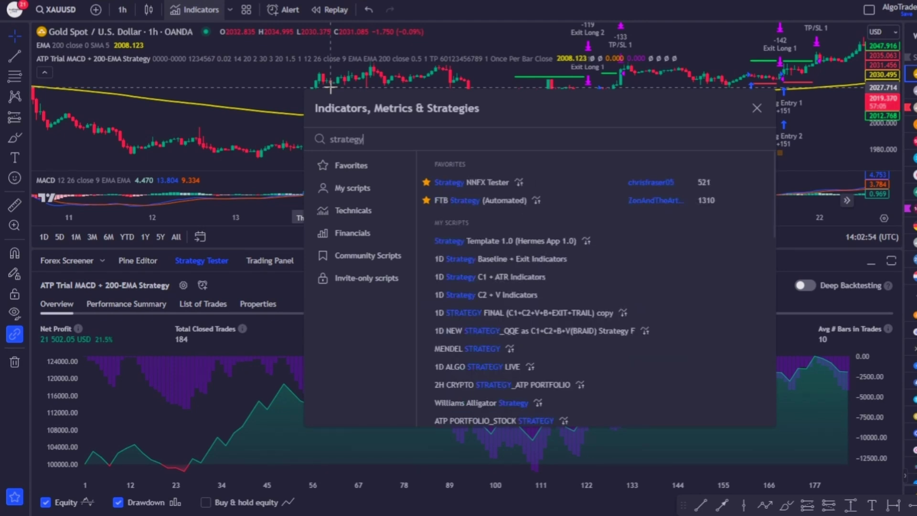
scroll(566, 298, down, 10)
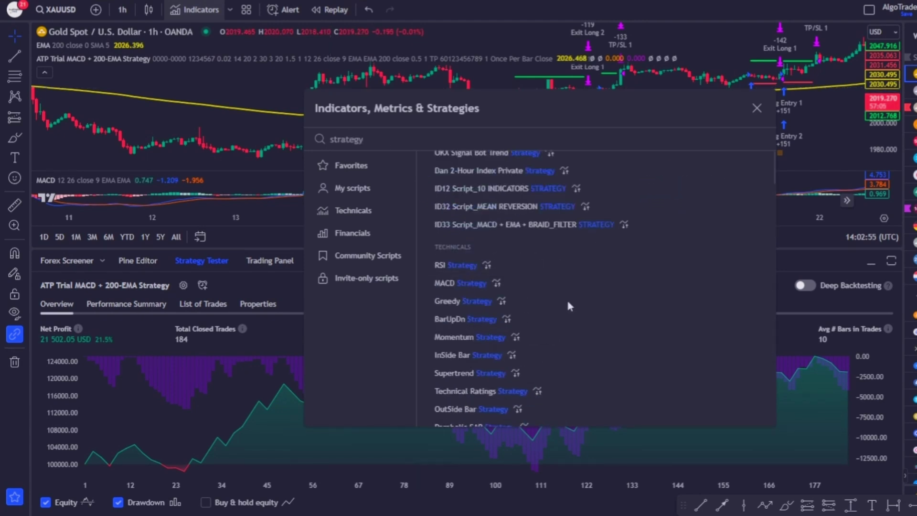
scroll(470, 222, up, 3)
scroll(661, 213, down, 5)
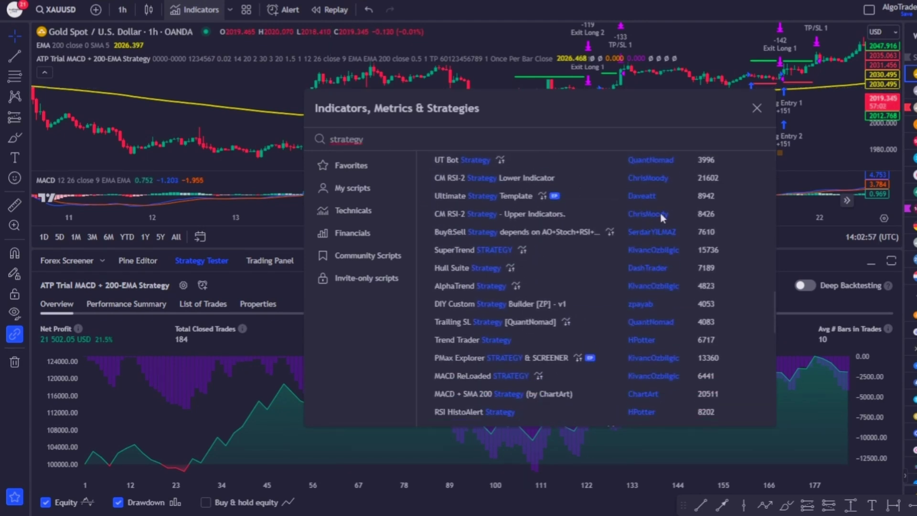
scroll(656, 229, down, 5)
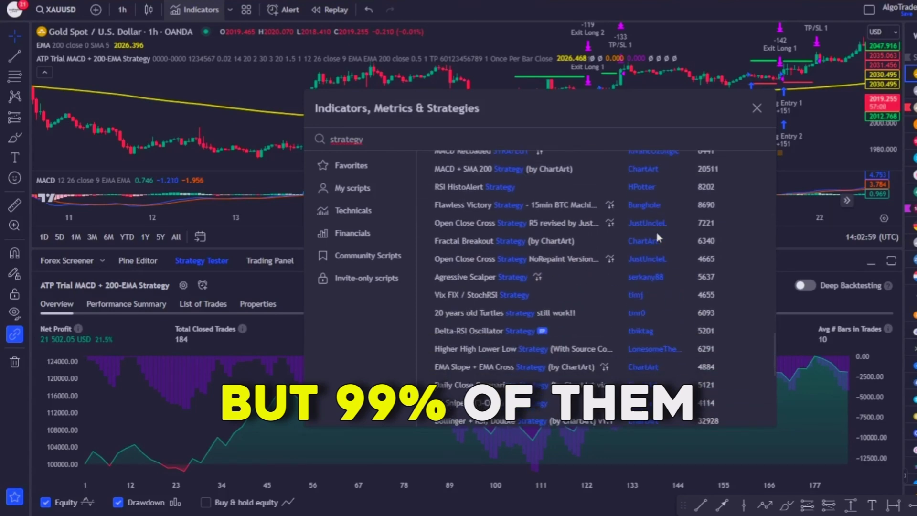
scroll(655, 229, down, 5)
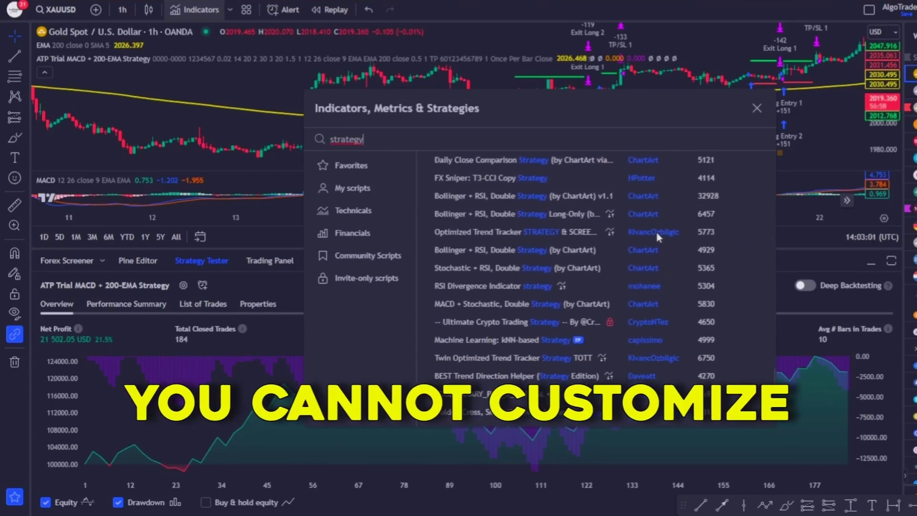
scroll(656, 229, down, 6)
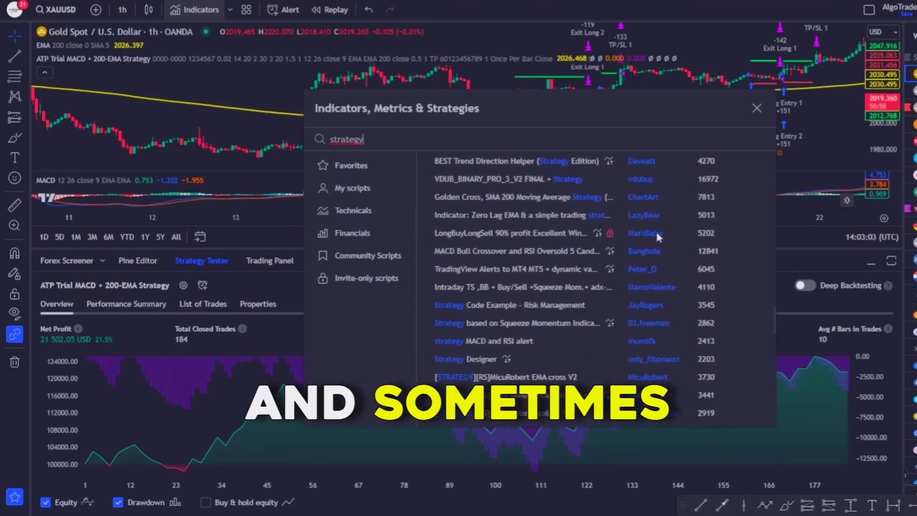
scroll(657, 237, down, 4)
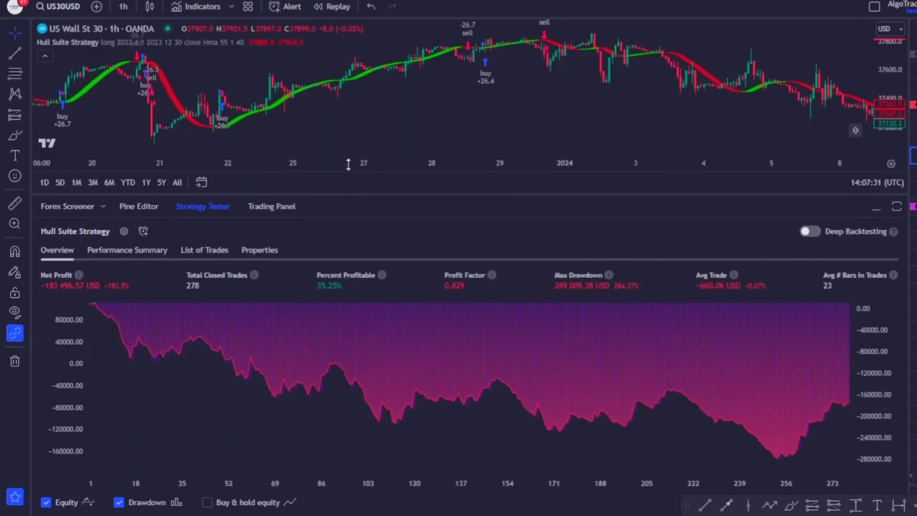
drag(360, 193, 335, 44)
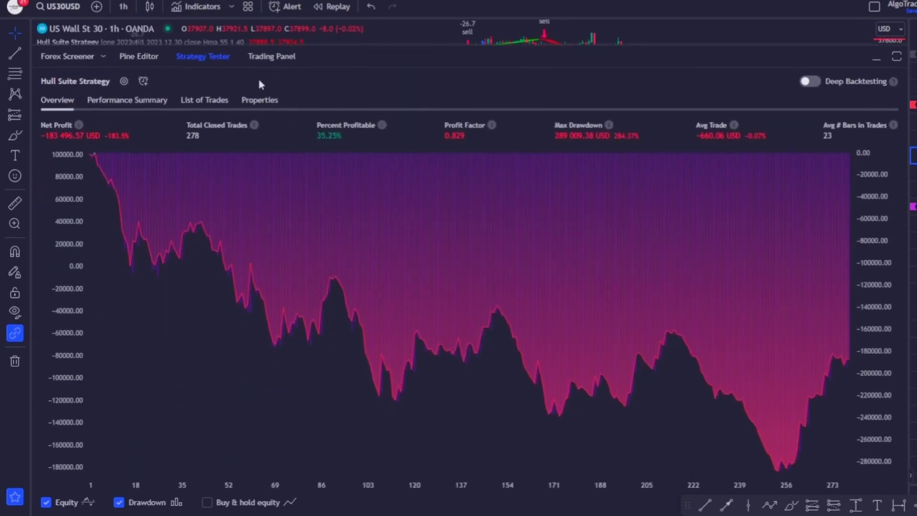
- Show the List of Trades, scroll the trial script's code, and minimize the Pine Editor
click(210, 101)
scroll(588, 298, down, 2)
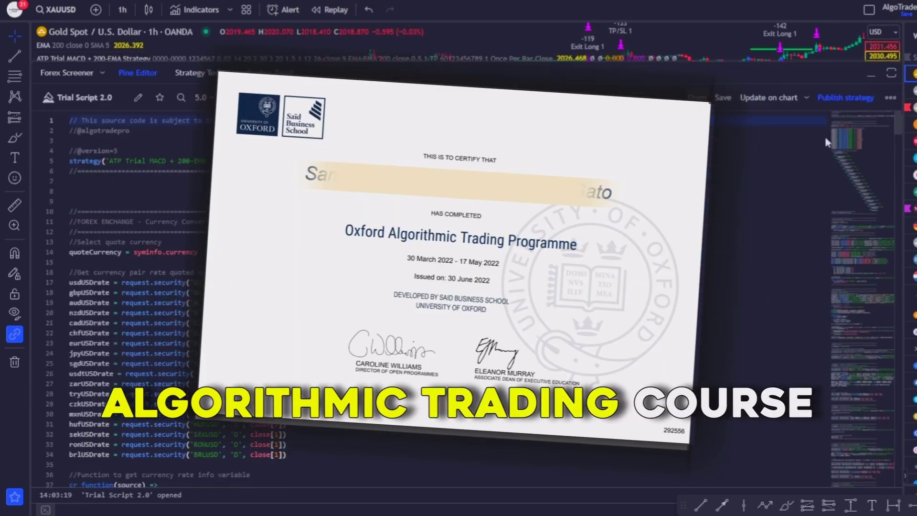
drag(900, 123, 901, 438)
click(871, 75)
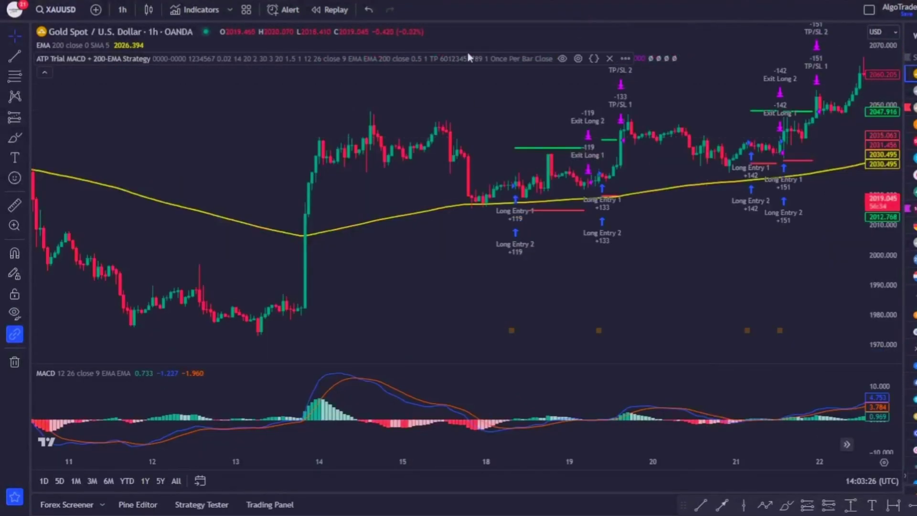
- Open the ATP Trial strategy's settings and scroll through its session, risk, MACD and take-profit inputs
click(578, 58)
scroll(561, 230, down, 3)
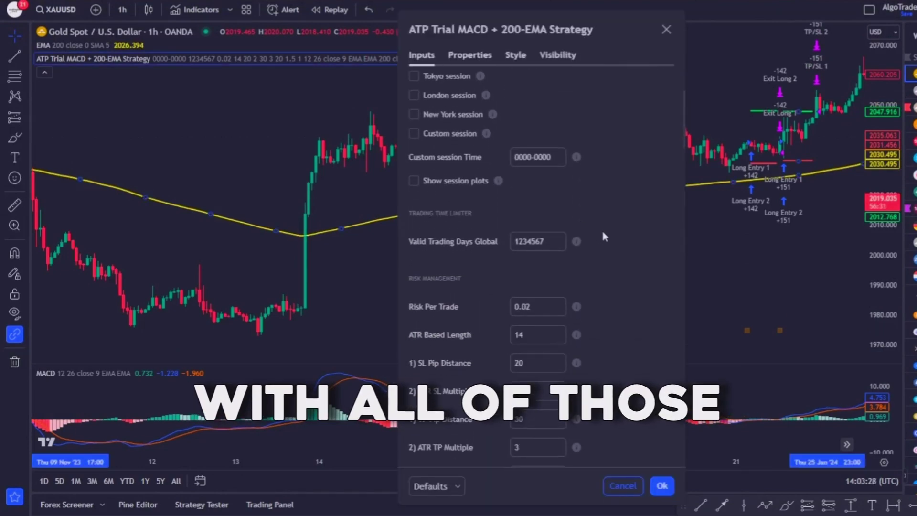
scroll(637, 244, down, 9)
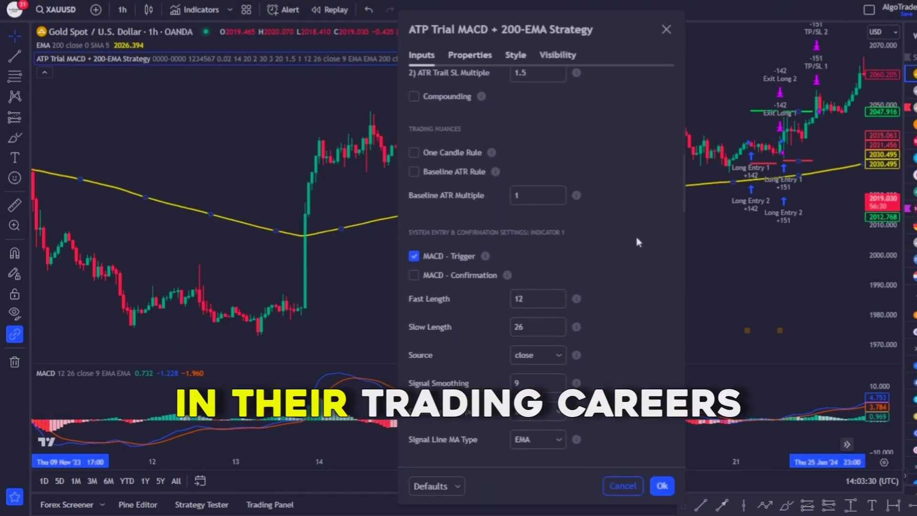
scroll(636, 237, down, 10)
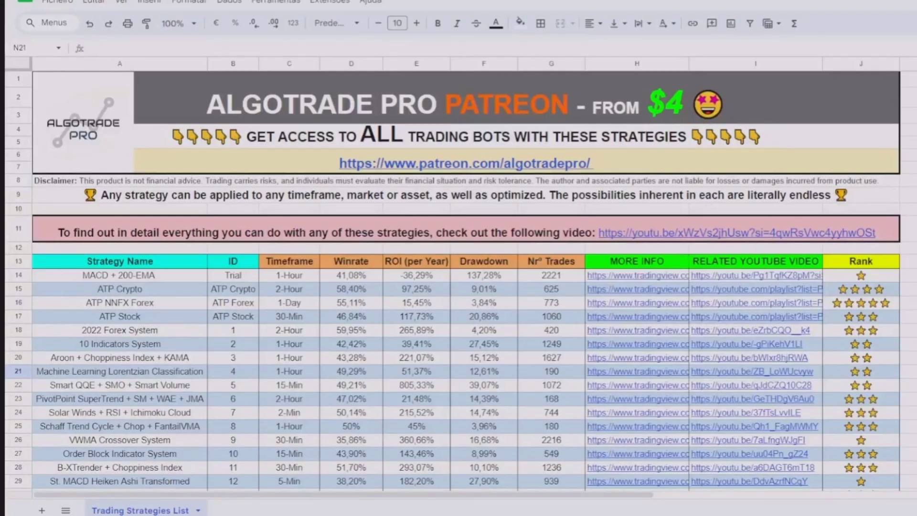
scroll(458, 282, down, 5)
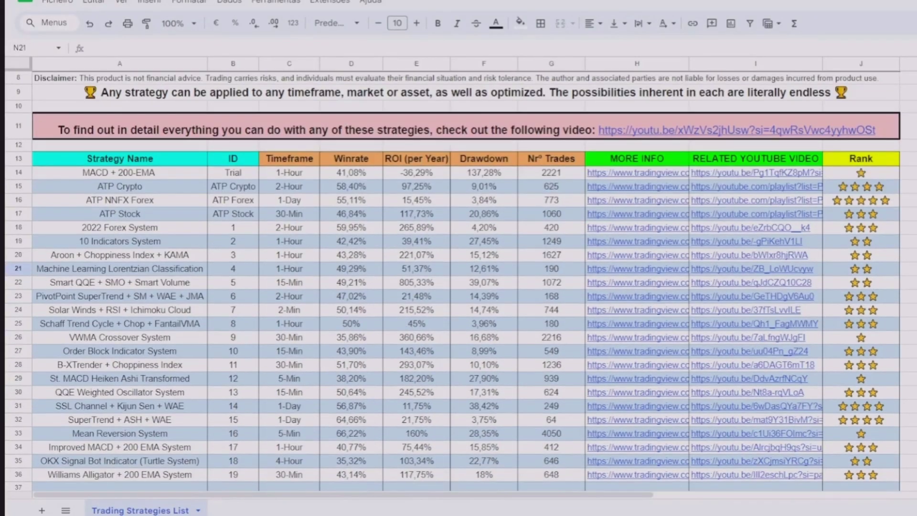
- Preview the row 11 strategies explainer video link, then select the Patreon link in cell A6
scroll(751, 202, down, 1)
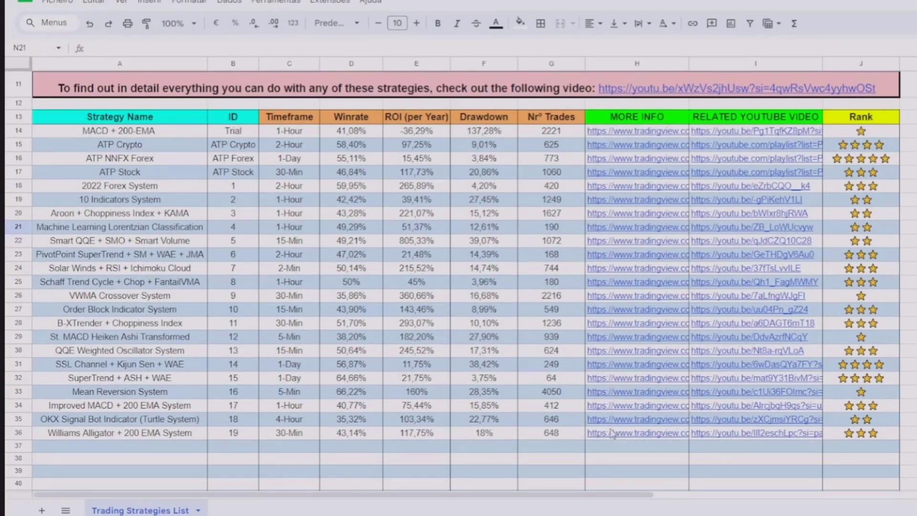
scroll(613, 433, up, 5)
click(321, 199)
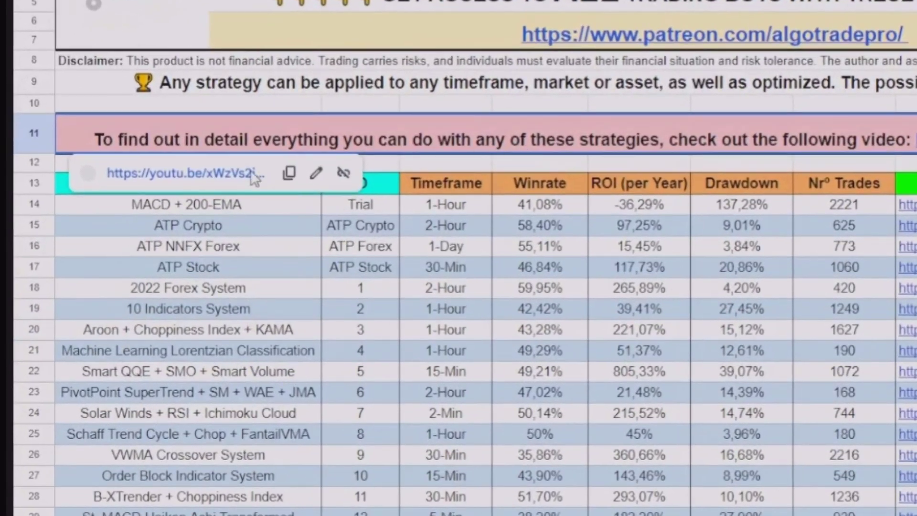
mouse_move(239, 179)
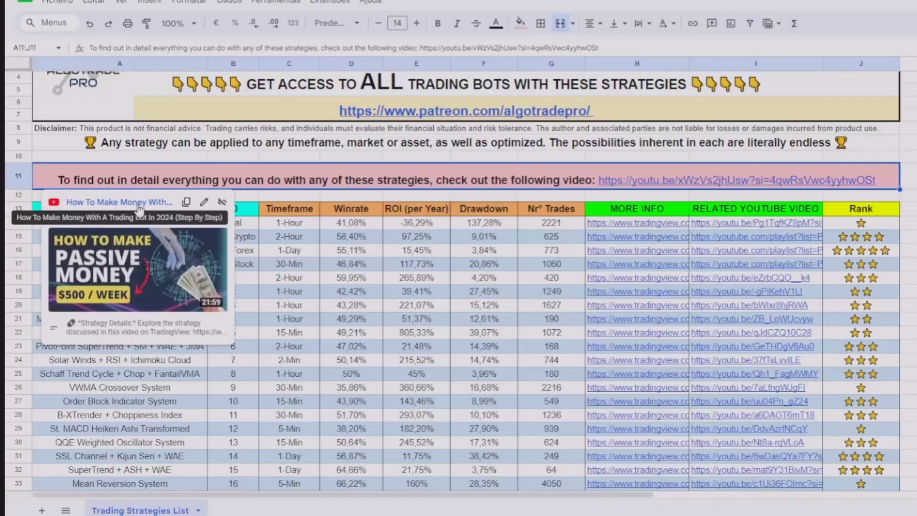
scroll(528, 202, up, 1)
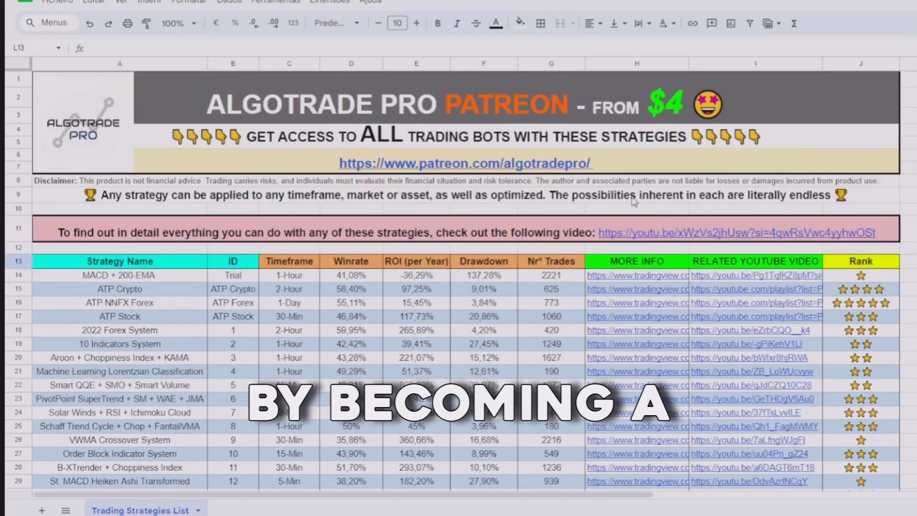
click(470, 167)
- Open the AlgoTrade Pro Patreon page and view its €4, €10 and €19.50 subscription tiers
click(119, 186)
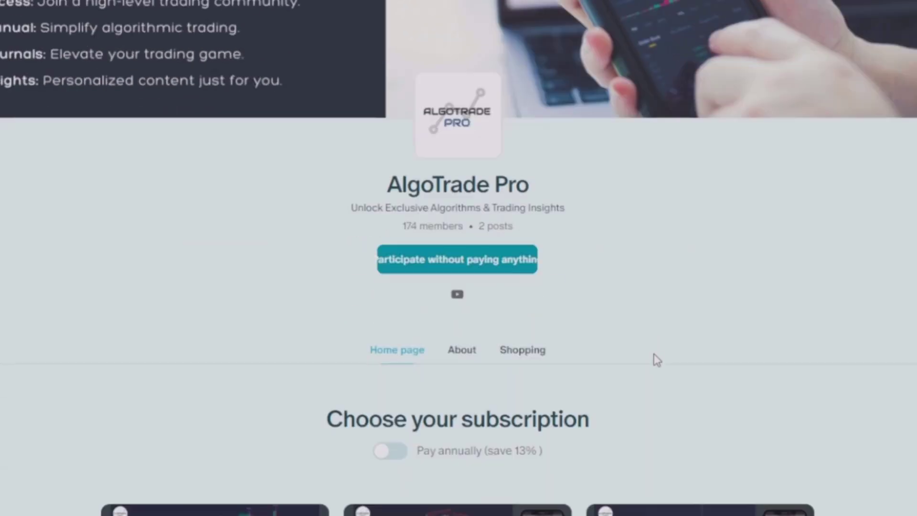
scroll(653, 360, down, 8)
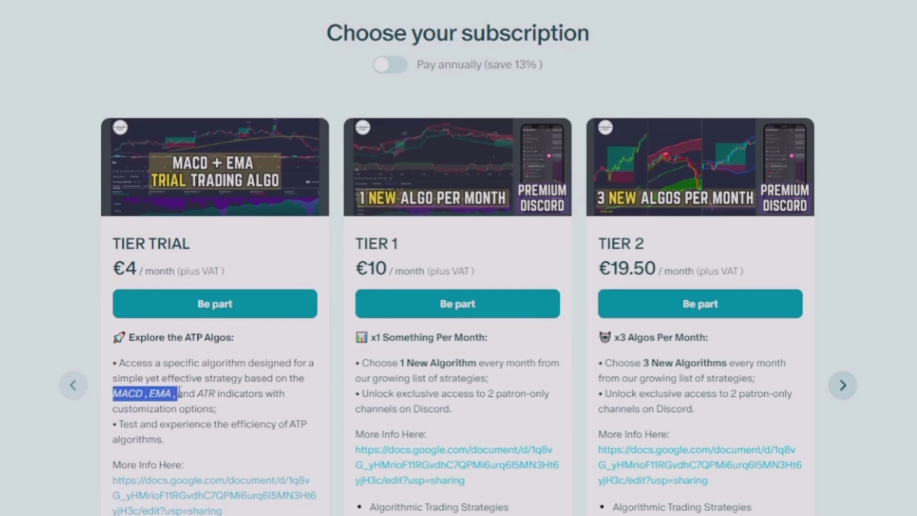
scroll(176, 382, down, 2)
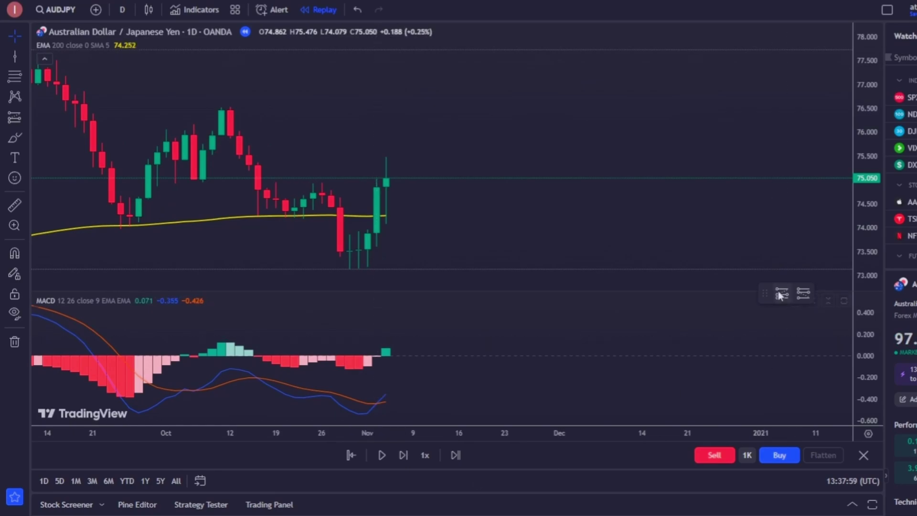
- Open algotradepro.org and scroll down to the About ATP section
click(386, 178)
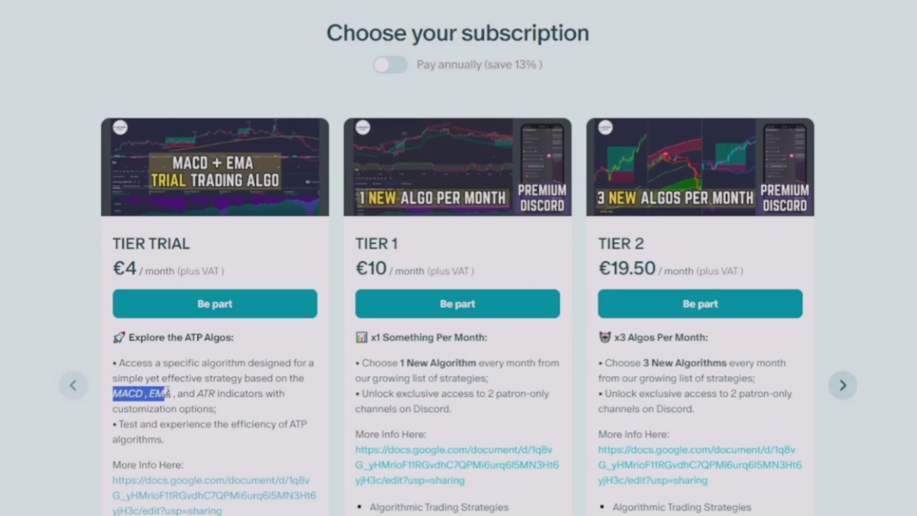
scroll(172, 377, down, 2)
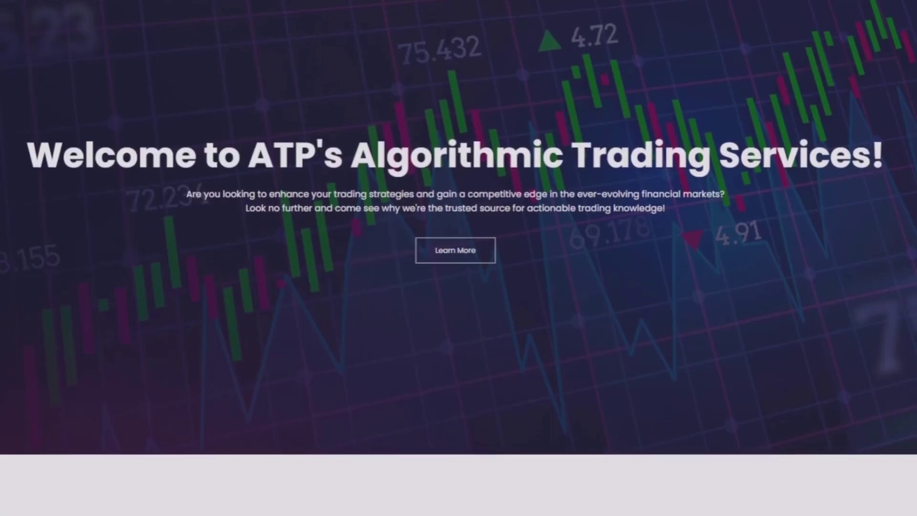
scroll(458, 258, down, 5)
scroll(458, 258, down, 5)
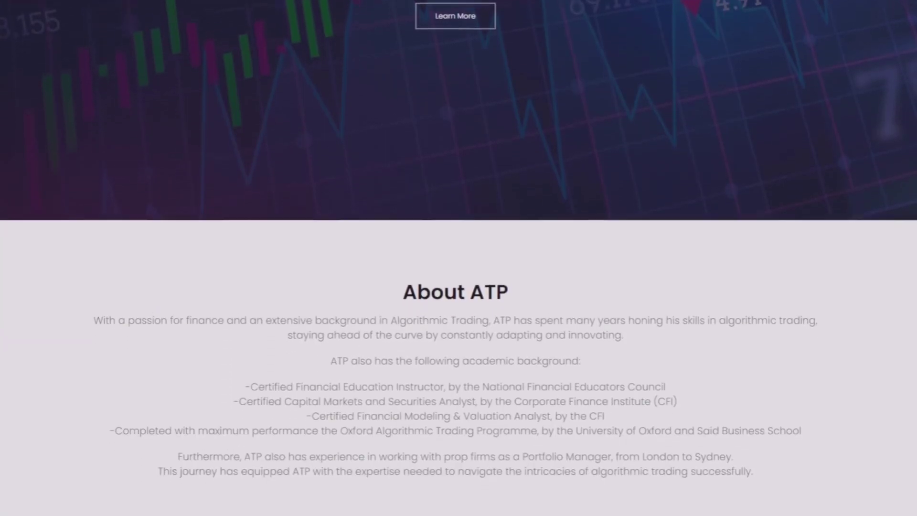
scroll(459, 257, down, 5)
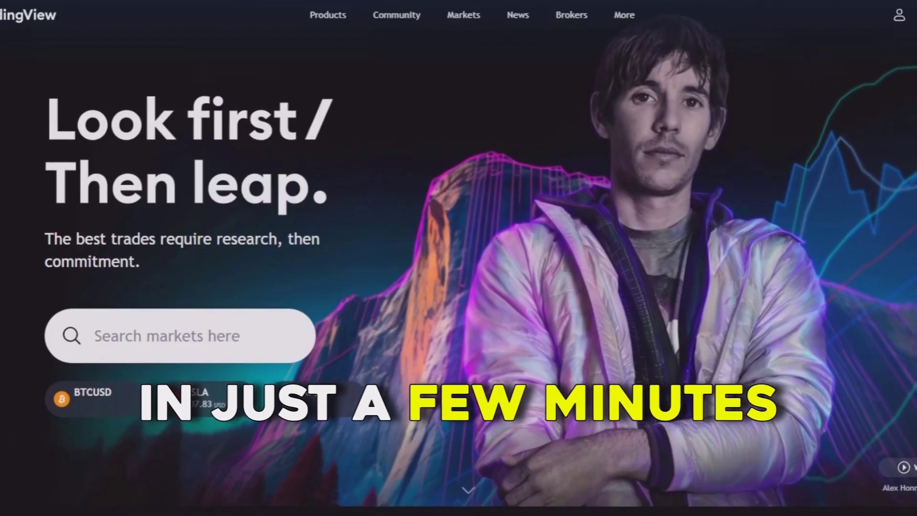
- Scroll the TradingView homepage past the market summary (S&P 500 4868.54) and editors' picks to the streams
scroll(458, 258, down, 6)
scroll(459, 258, down, 5)
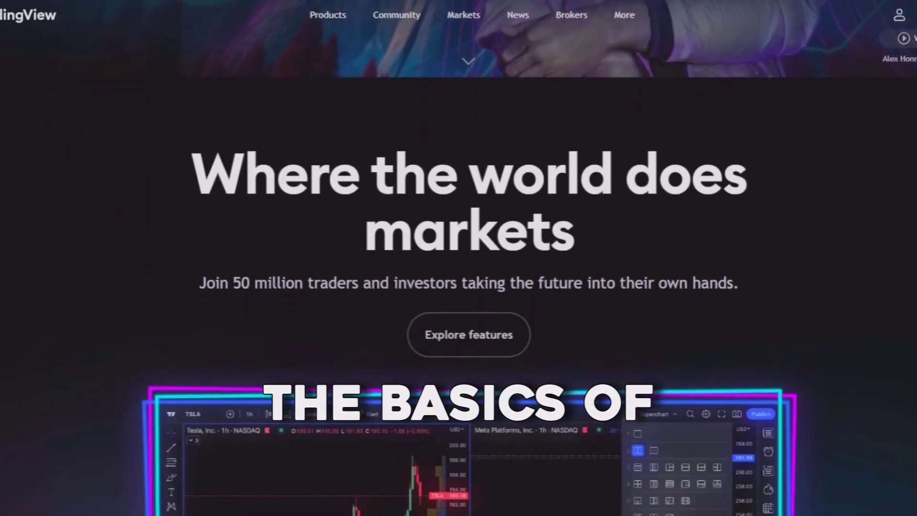
scroll(715, 405, down, 10)
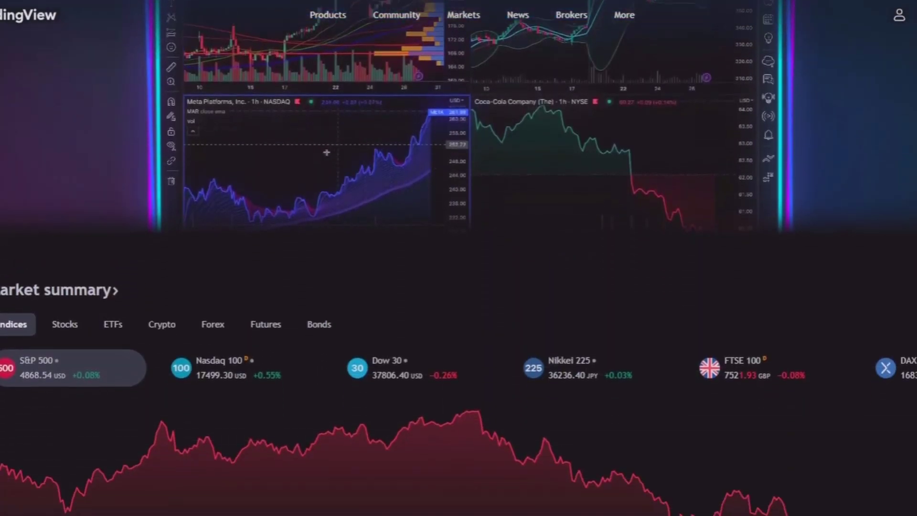
scroll(697, 420, down, 8)
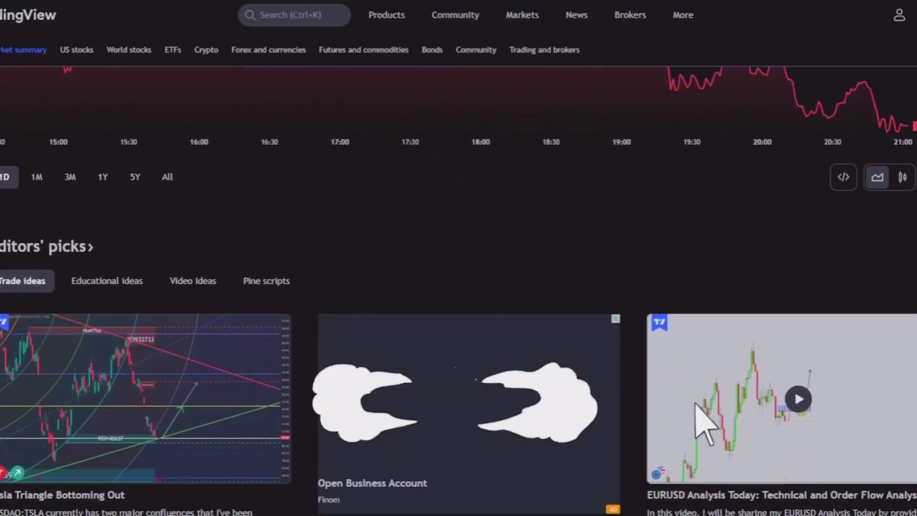
scroll(459, 258, down, 2)
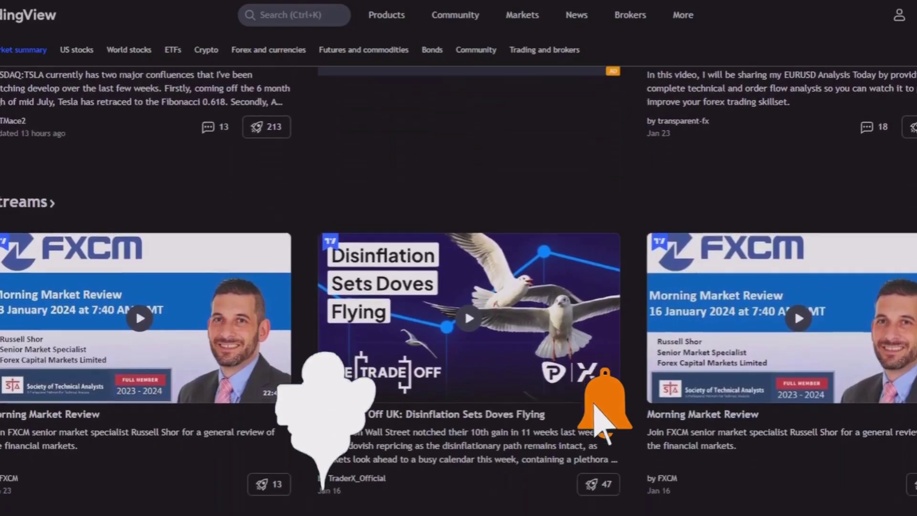